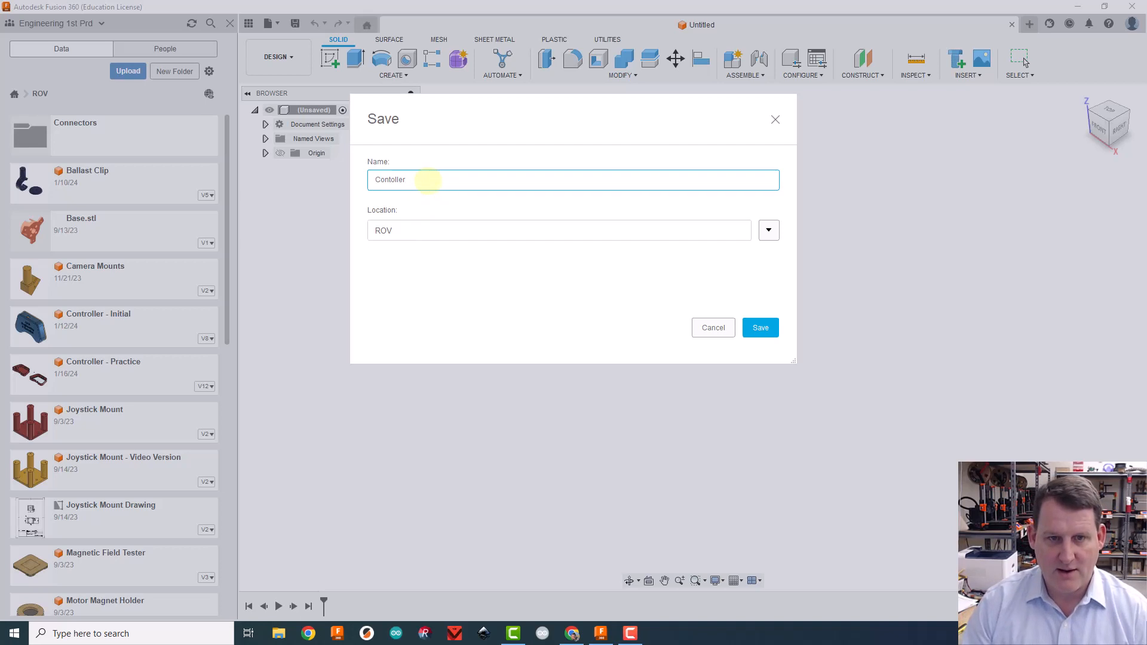
- Save the design in the ROV folder as "Contoller - Video Version" and hide the project file list
text(Video Version)
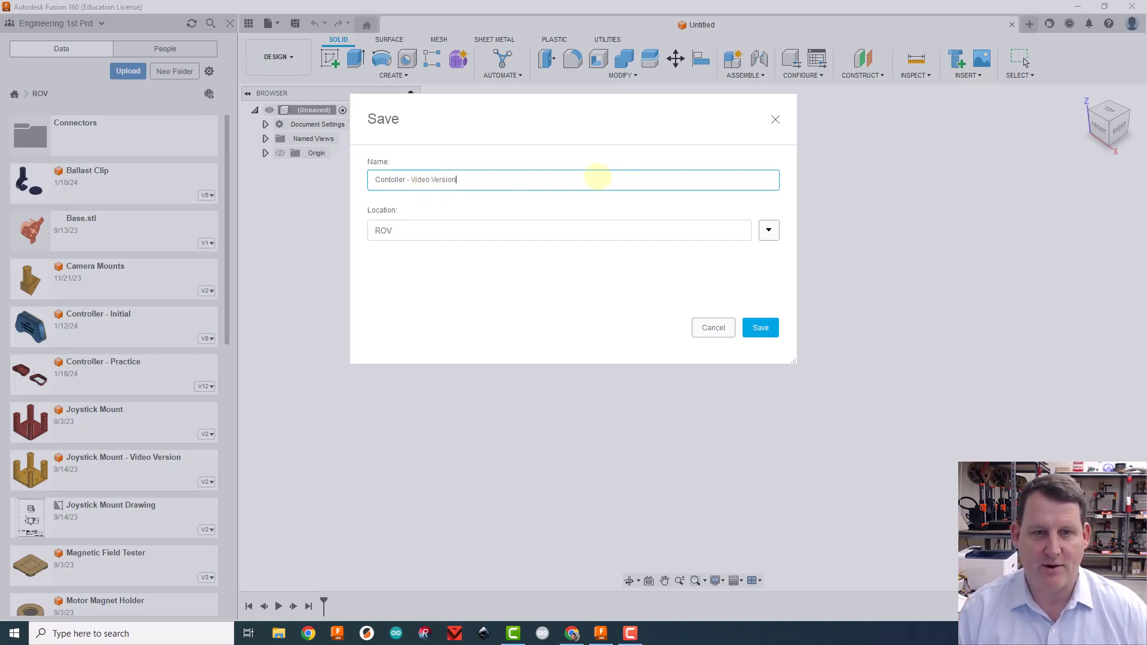
click(760, 327)
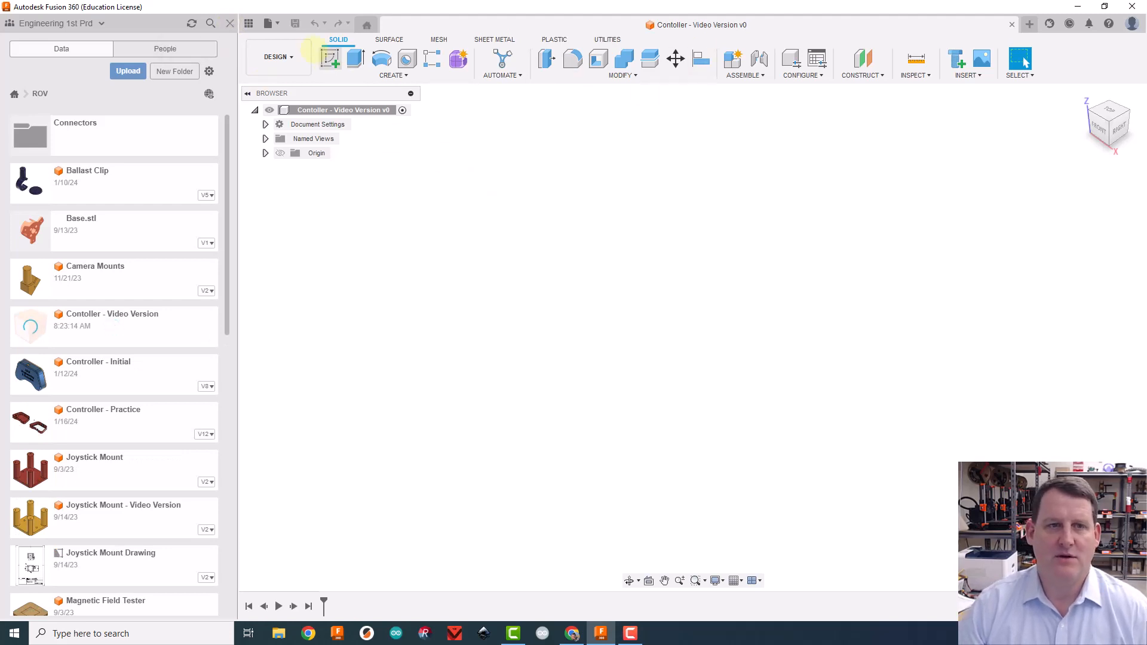
click(228, 22)
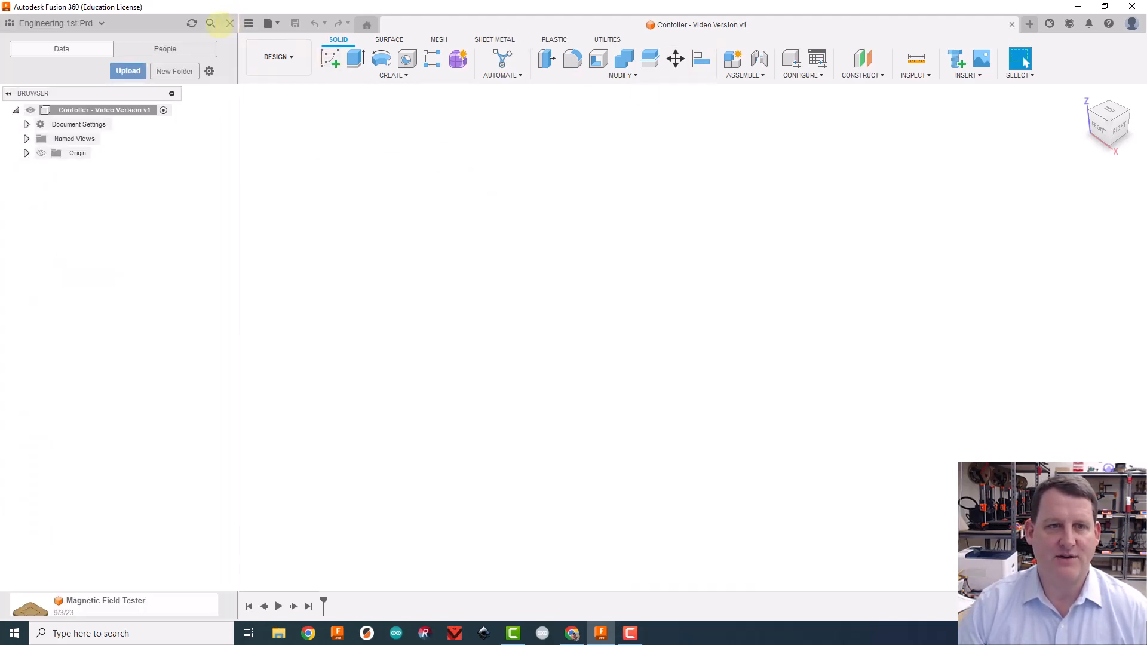
- Start a sketch on the horizontal origin plane and set the Rectangle tool to draw construction lines
click(90, 58)
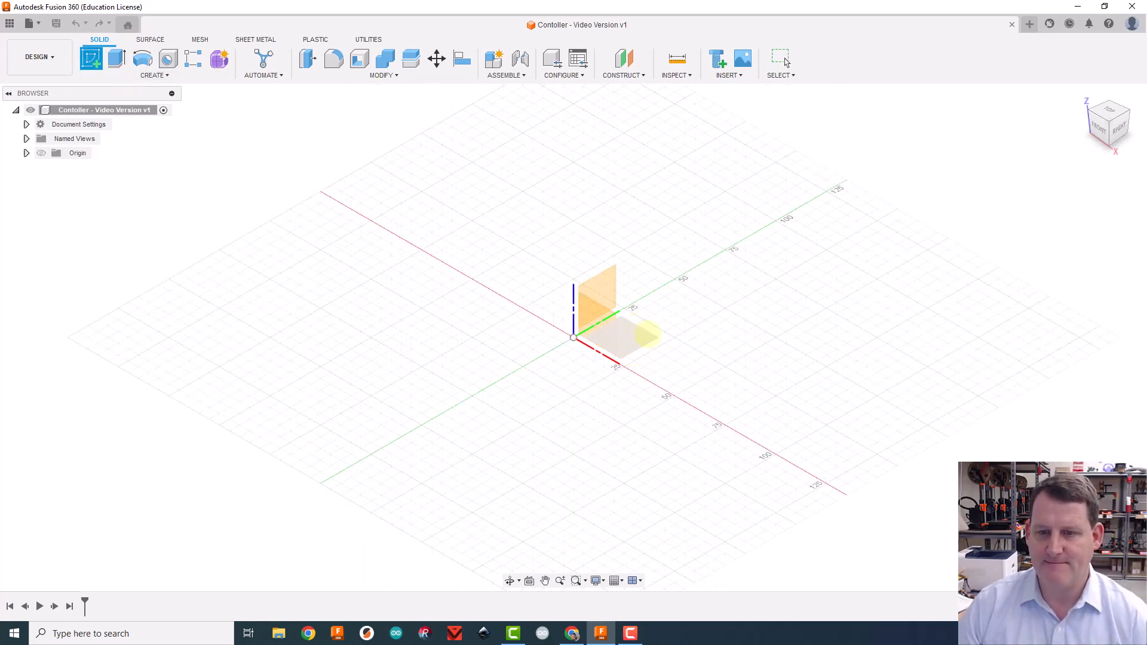
click(657, 331)
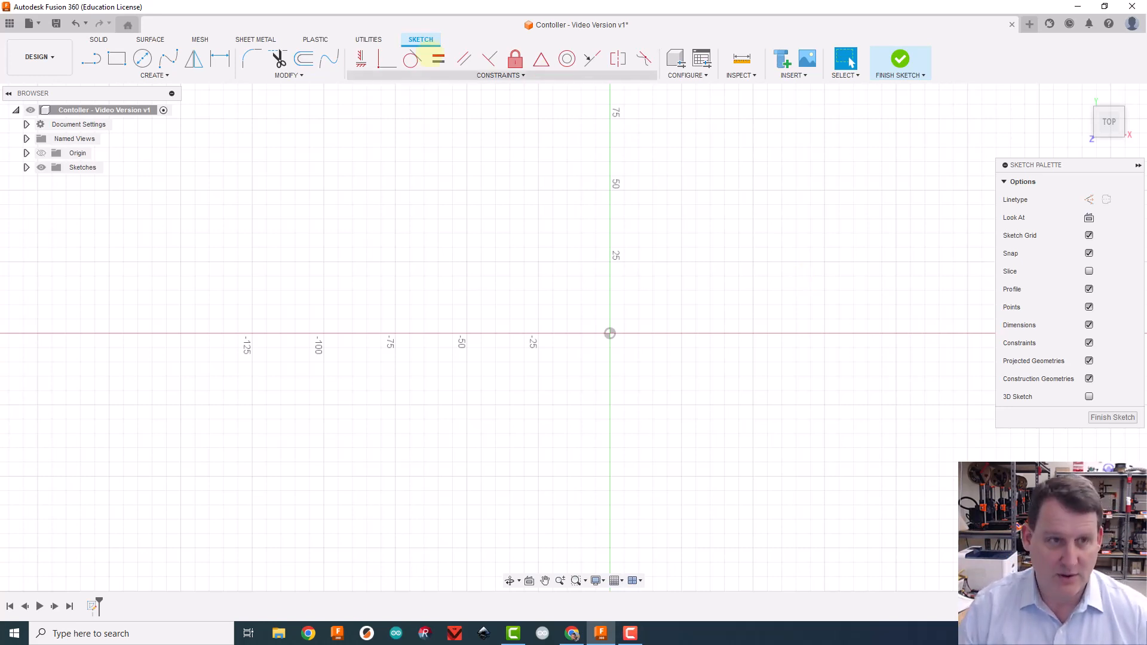
click(116, 58)
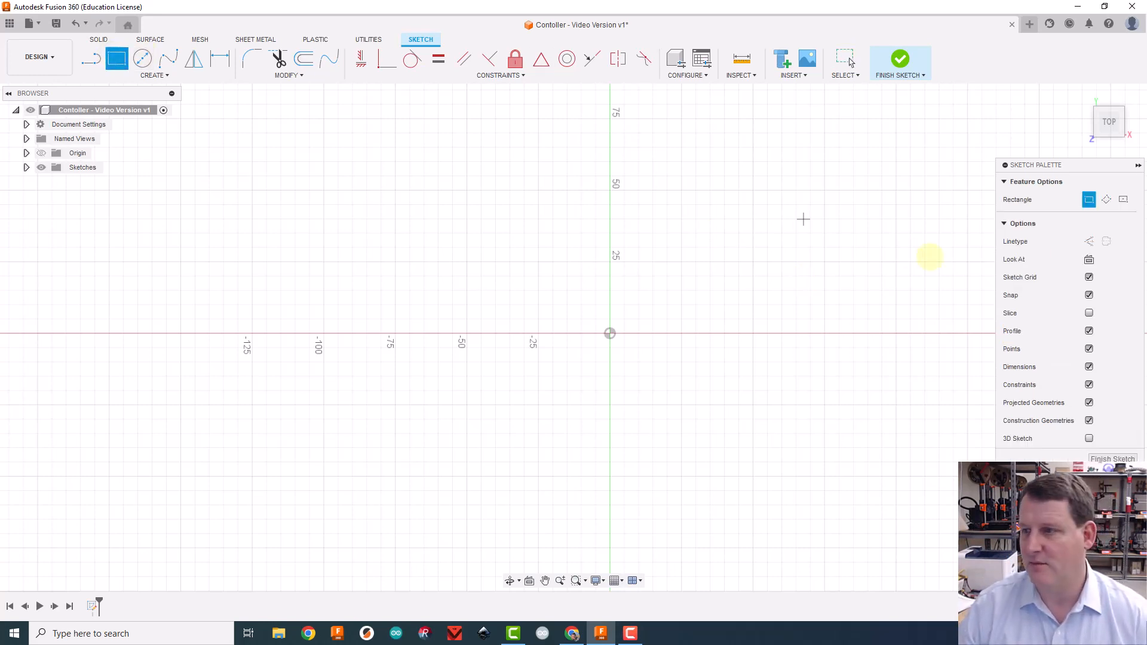
click(1089, 241)
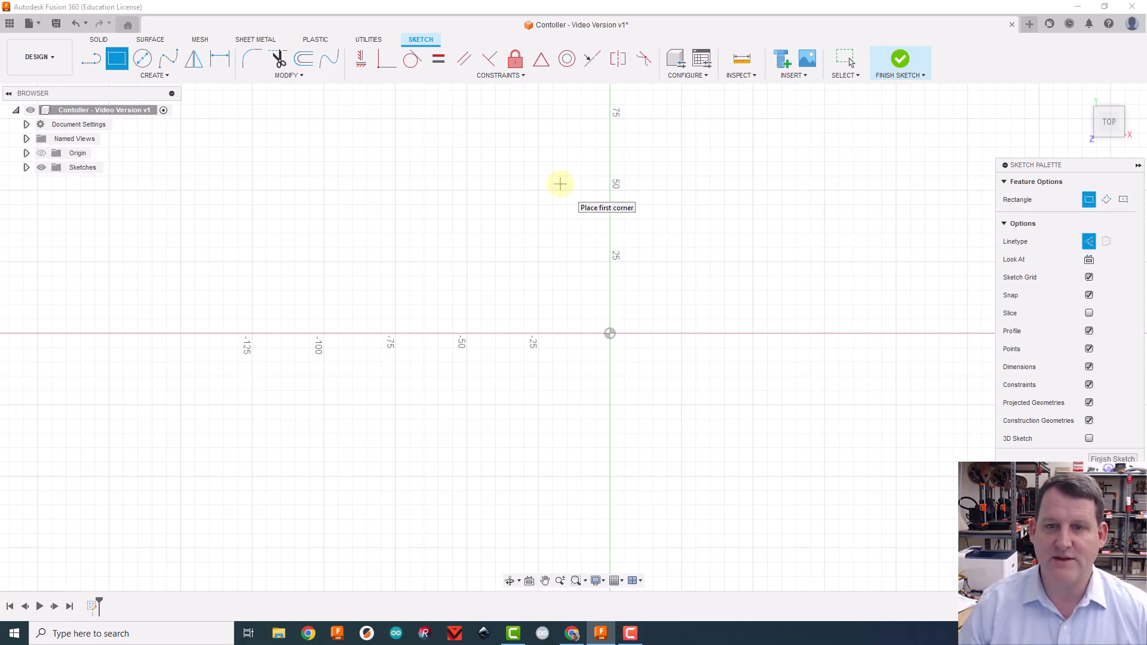
- Draw a construction rectangle 47 mm wide and 35 mm high above the origin, shifting it slightly to straddle the vertical axis
click(539, 176)
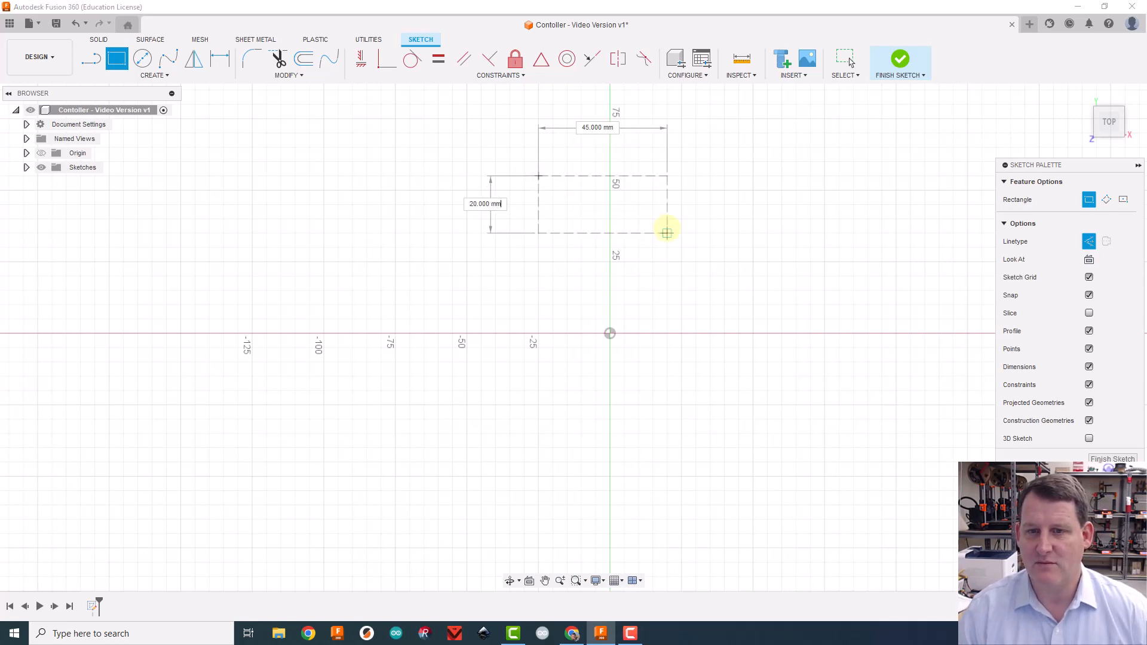
key(Tab)
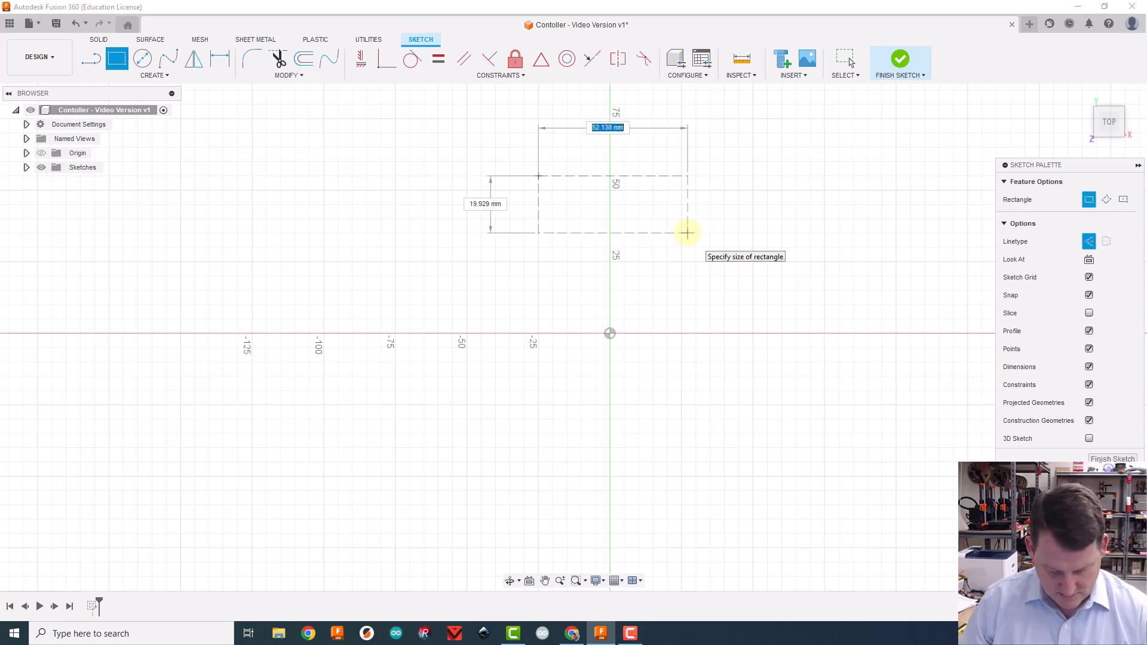
key(Tab)
text(47)
key(Tab)
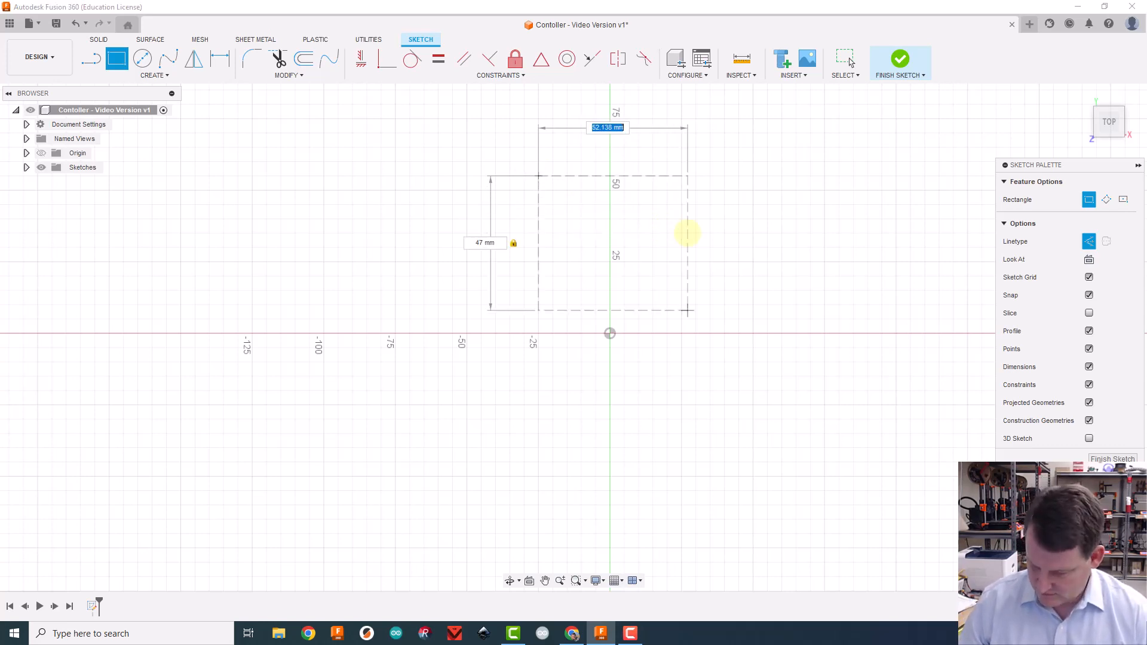
text(35)
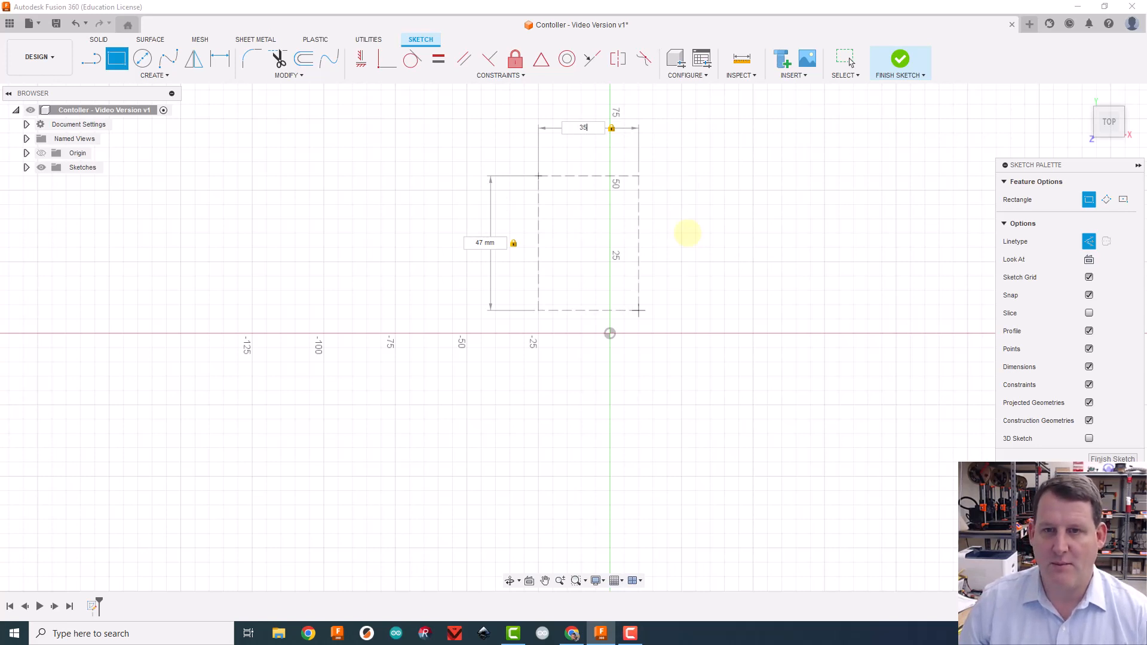
key(BackSpace)
key(BackSpace)
text(47)
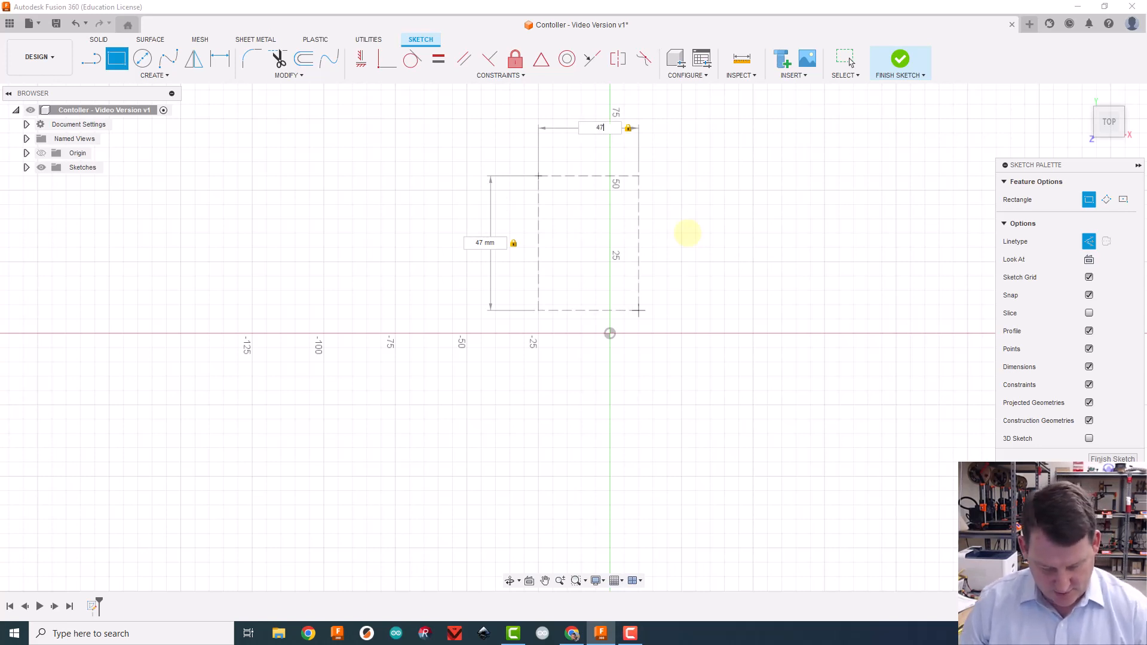
key(Tab)
text(35)
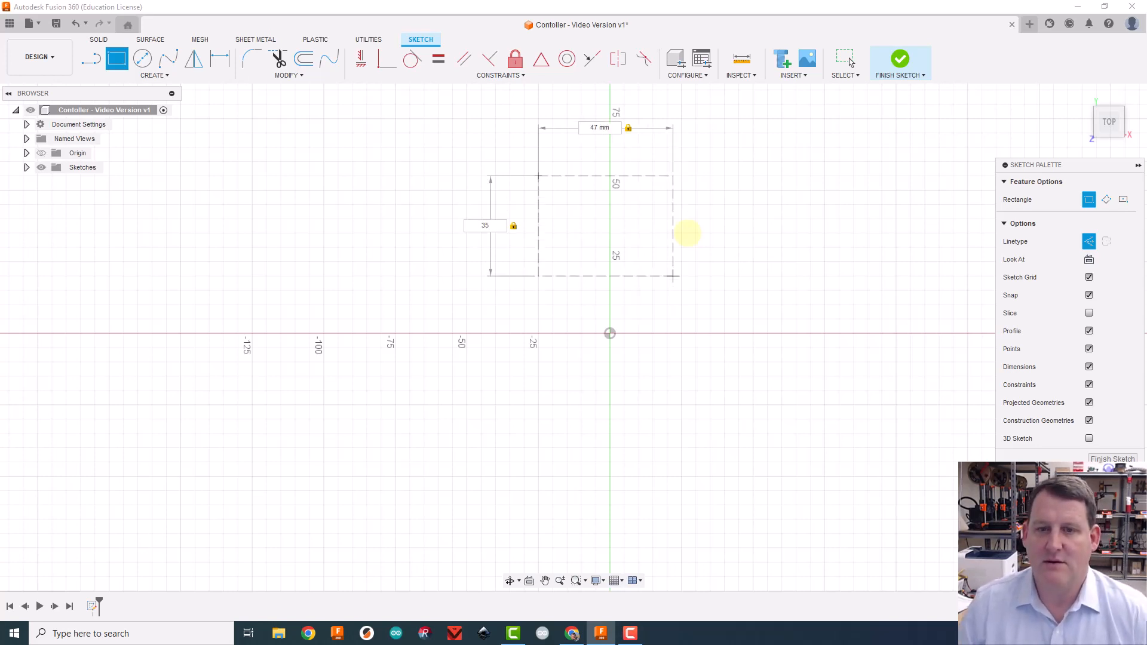
key(Return)
key(Escape)
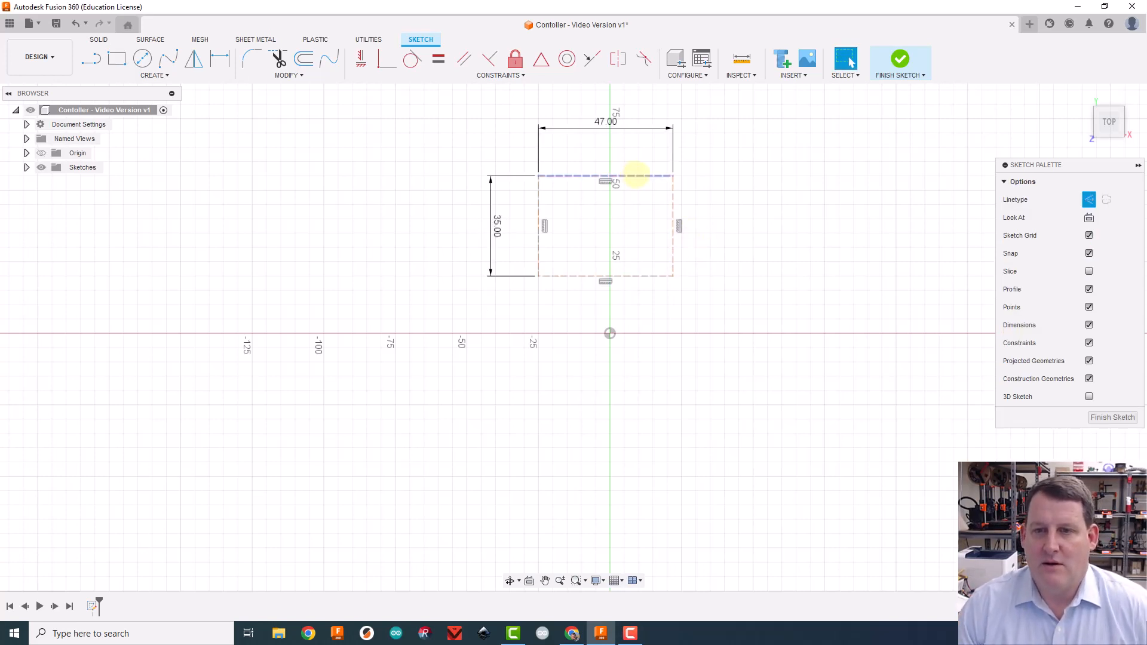
mouse_move(636, 173)
mouse_down()
mouse_move(679, 164)
mouse_move(594, 174)
mouse_move(643, 172)
mouse_up()
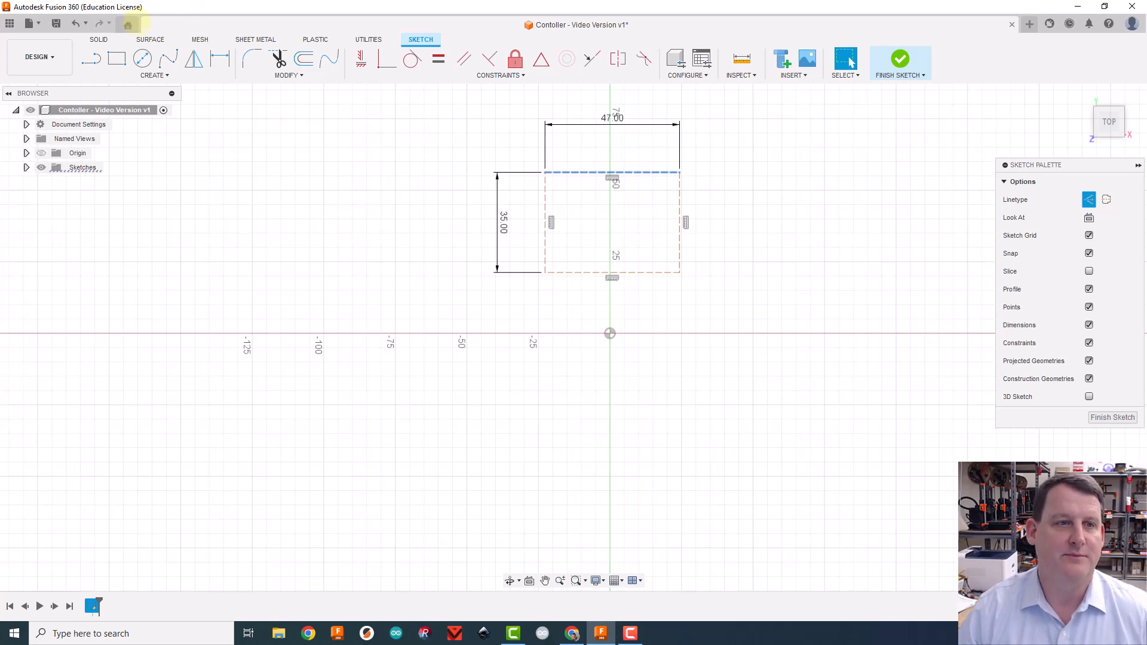
- Draw a construction rectangle 46 mm wide and 17 mm high around the origin, below the 47 mm wide rectangle
click(117, 57)
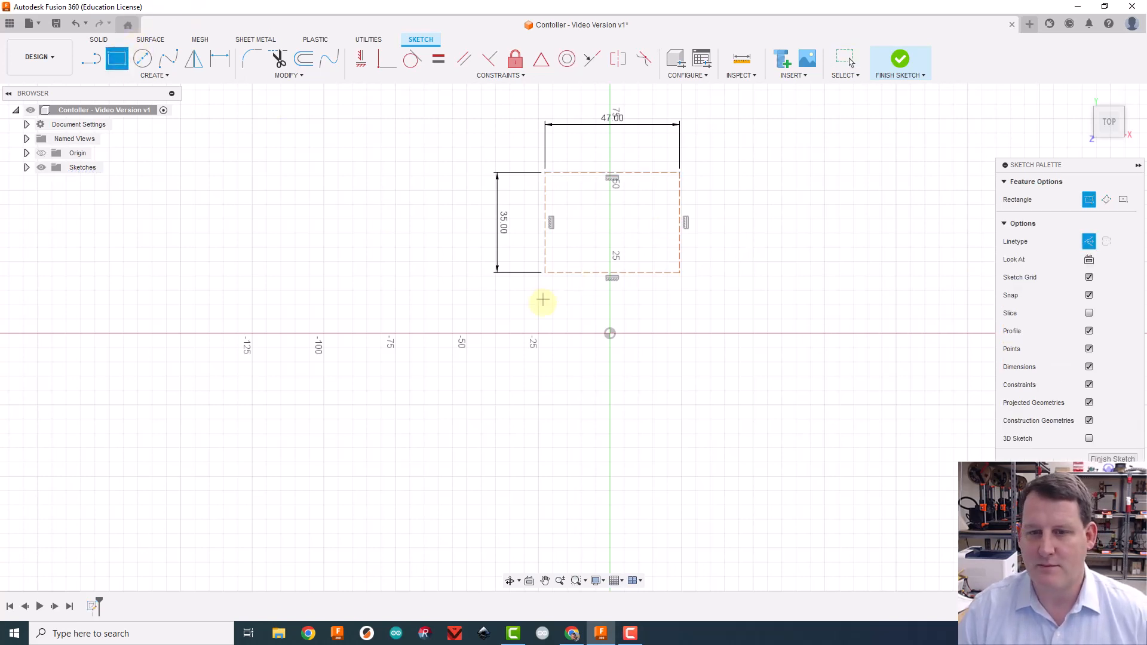
click(576, 304)
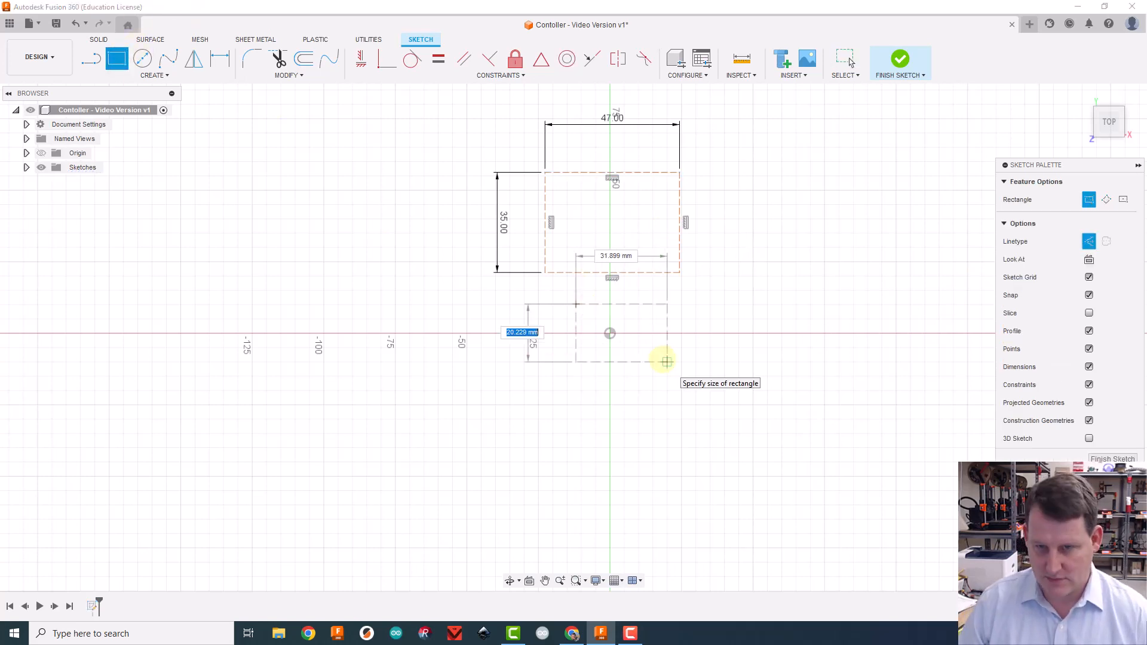
text(17)
key(Tab)
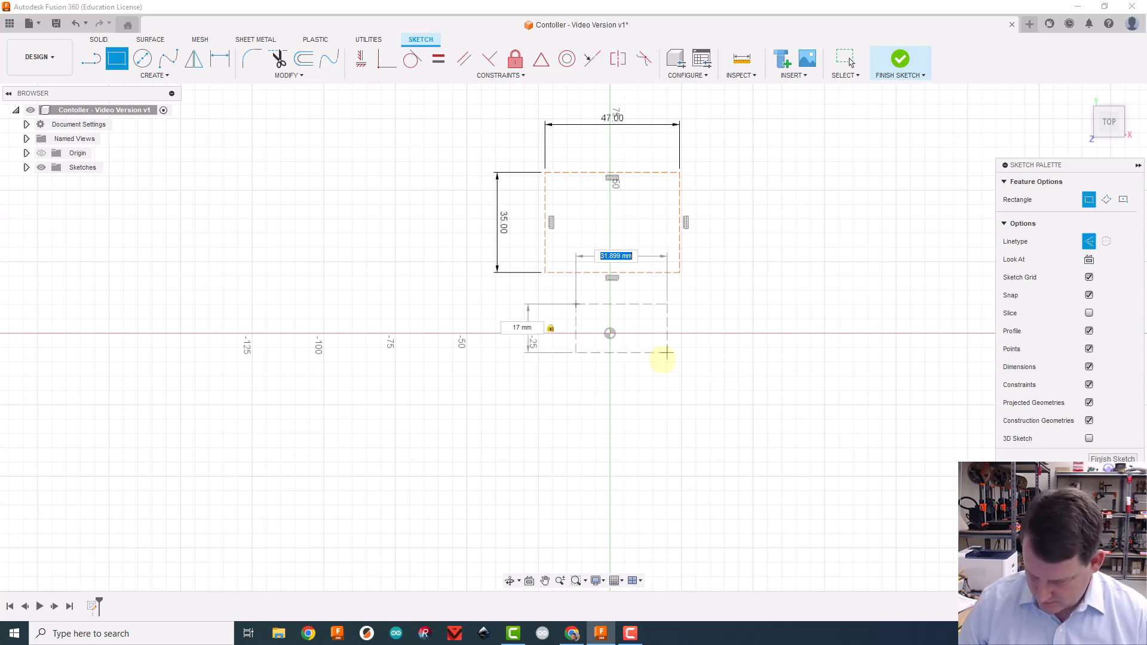
text(46)
key(Return)
key(Escape)
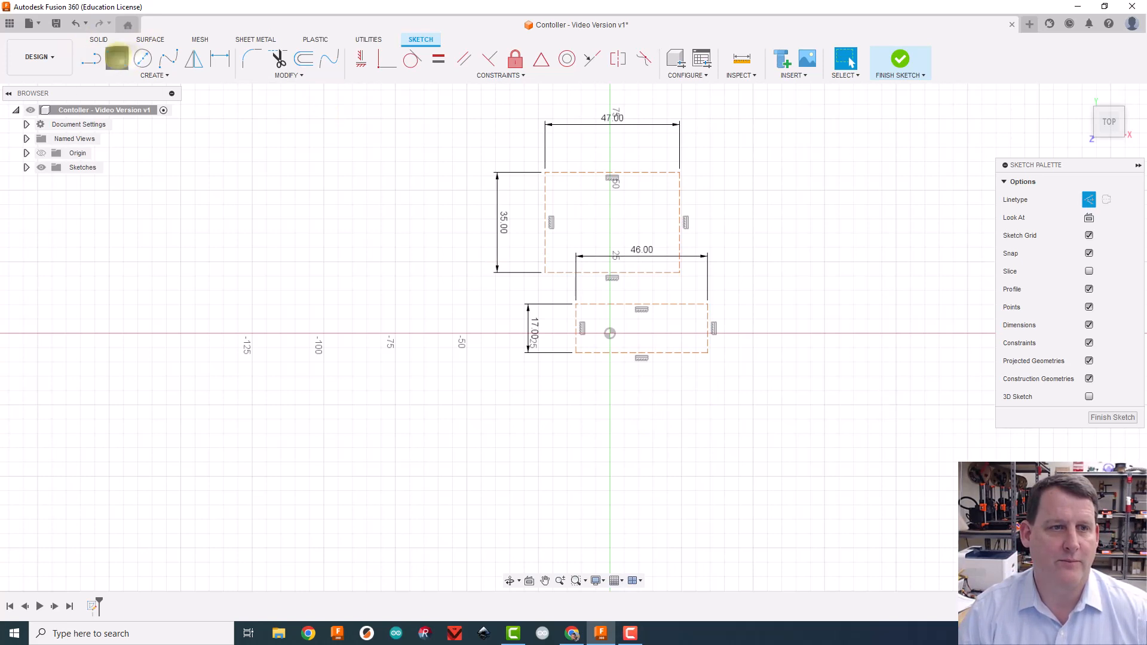
- Draw a construction rectangle 69 mm wide and 54 mm high below and to the right of the origin
click(116, 59)
click(638, 392)
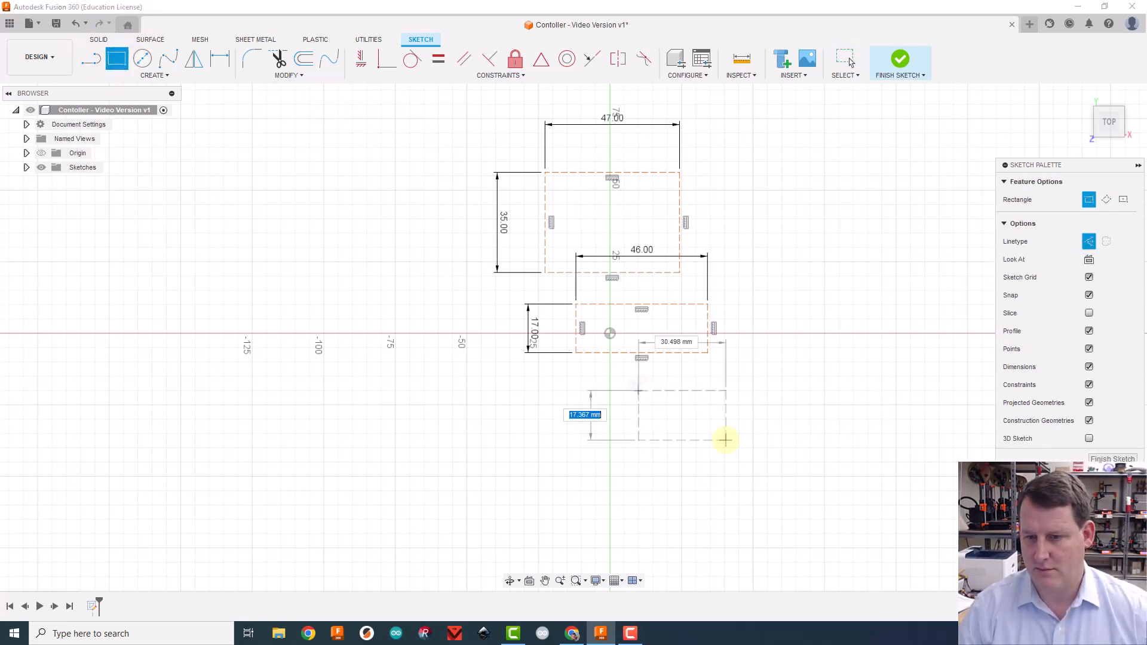
text(69)
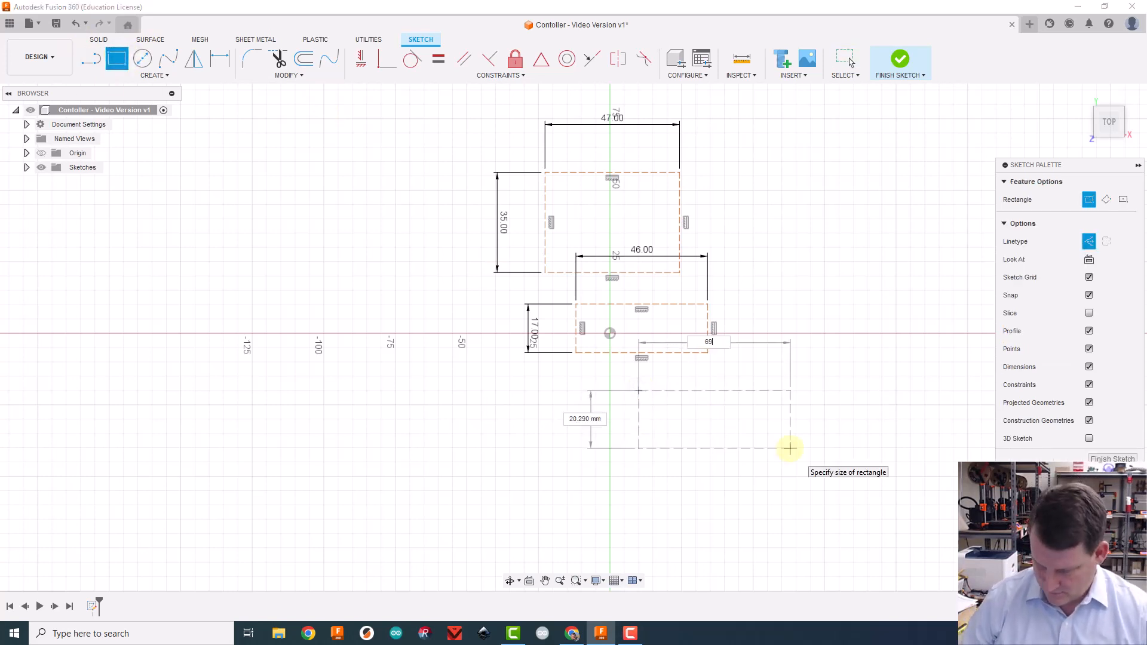
key(Tab)
text(54)
key(Return)
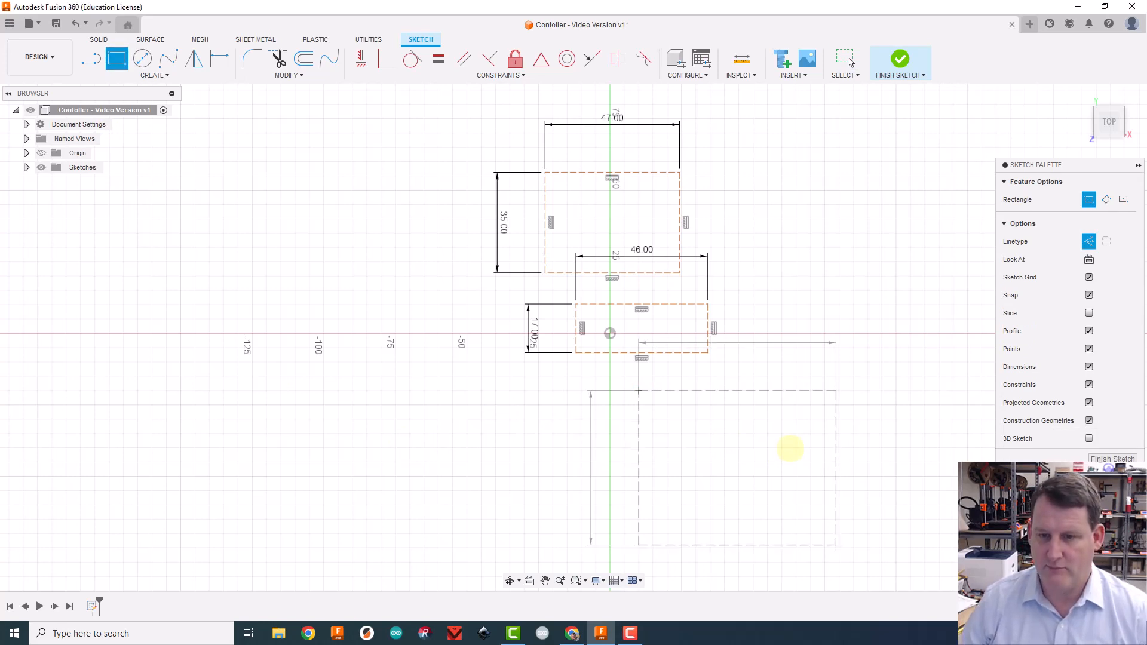
key(Escape)
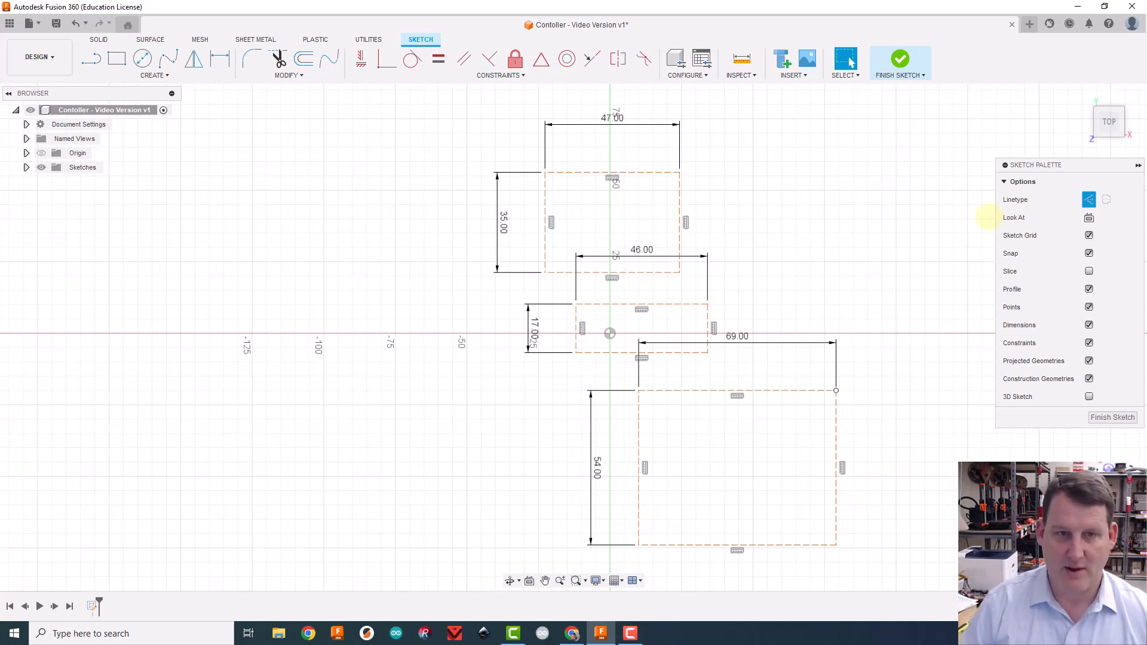
- Draw a construction rectangle 50 mm wide and 45 mm high below and to the left of the origin
click(117, 59)
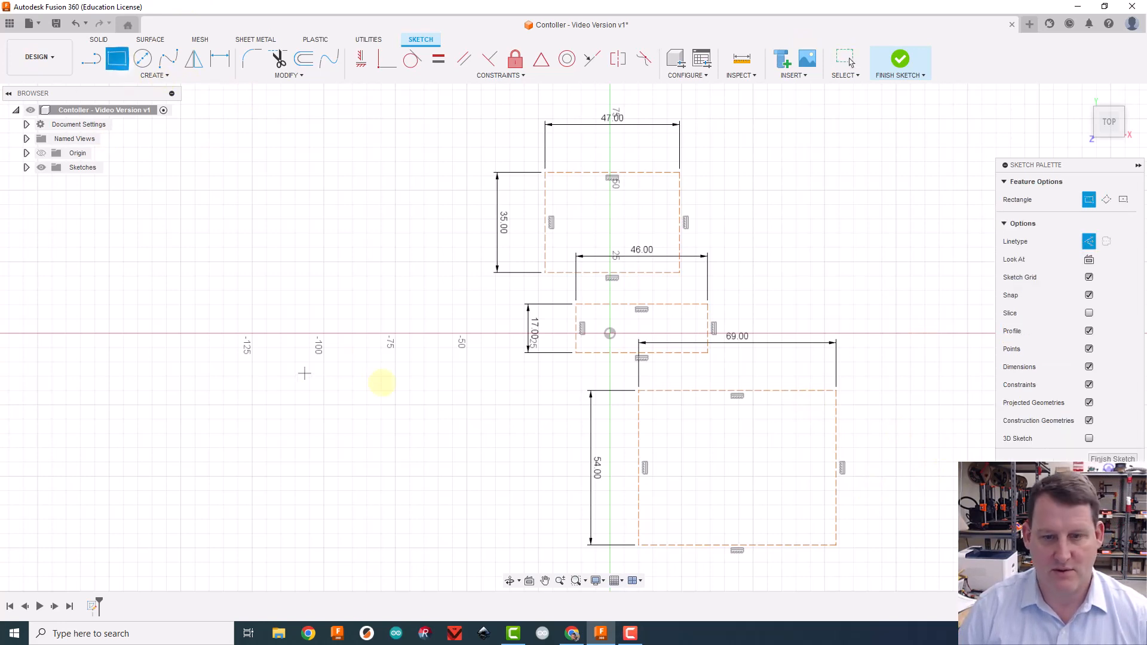
click(379, 442)
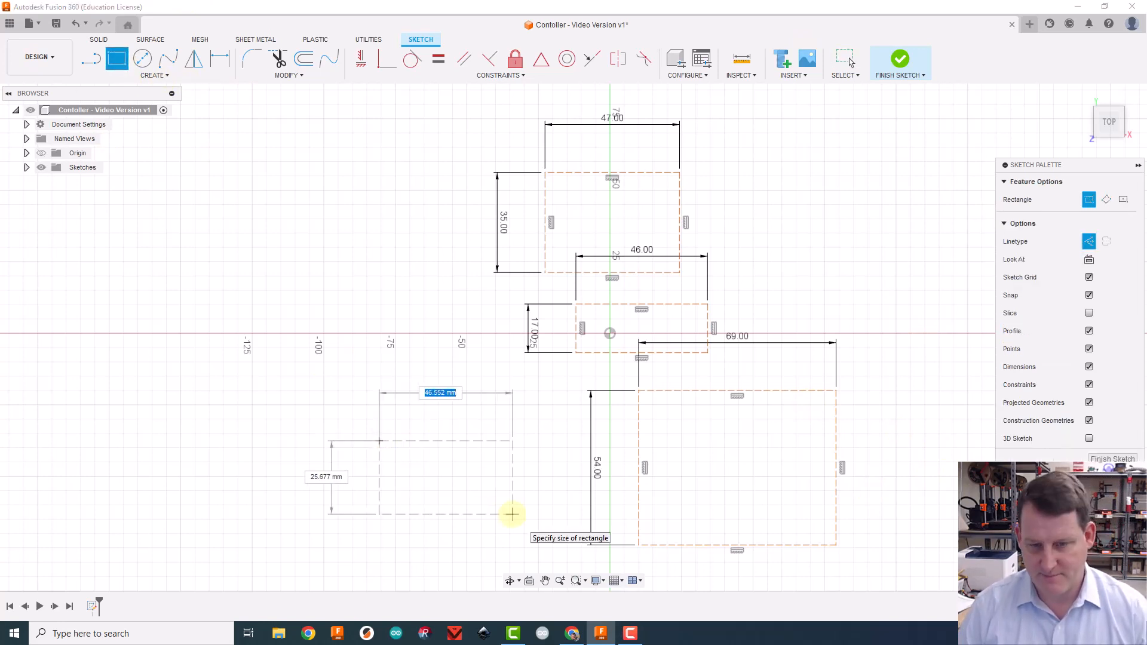
text(50)
key(Tab)
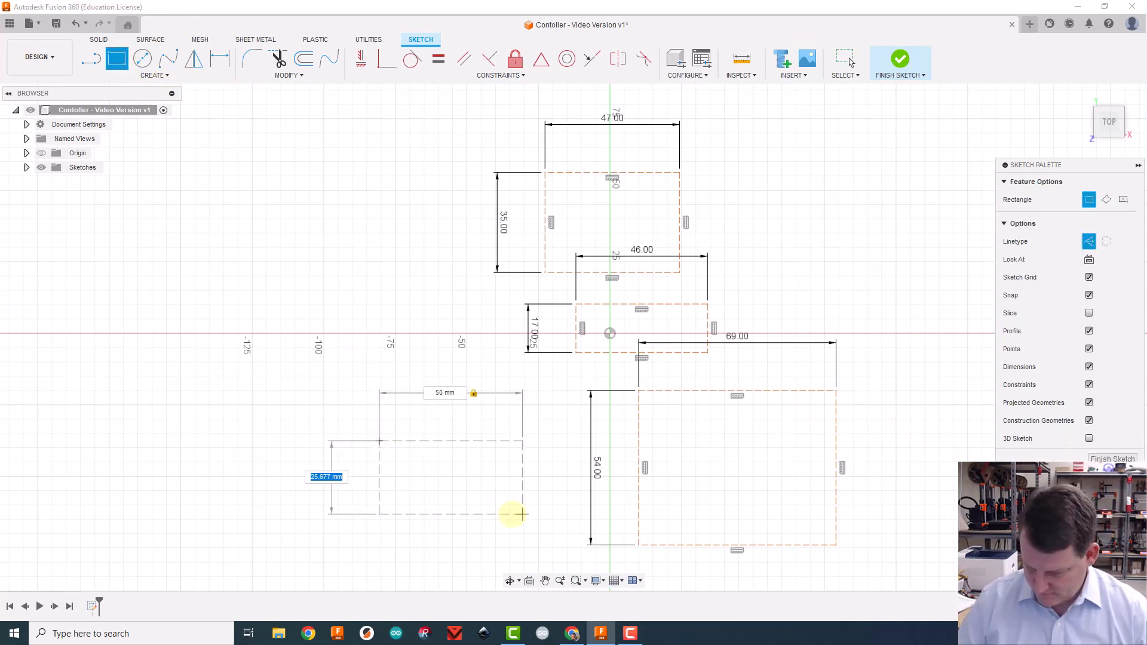
text(45)
key(Return)
key(Escape)
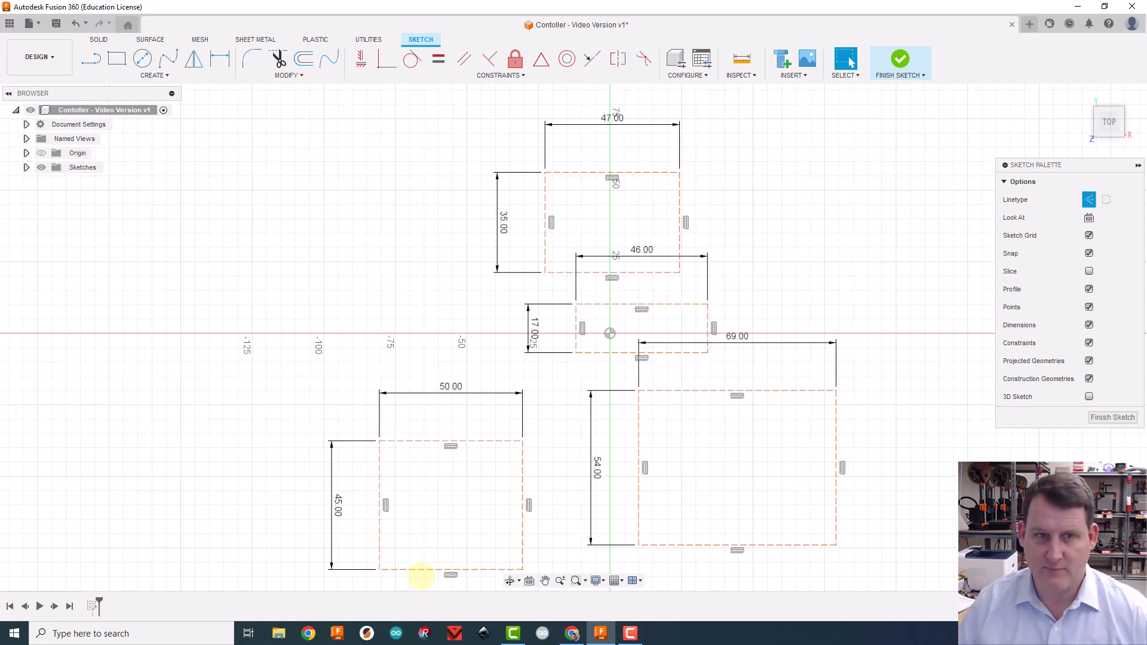
- Draw a 39 mm by 39 mm construction square to the left of the 47 mm wide rectangle
click(116, 58)
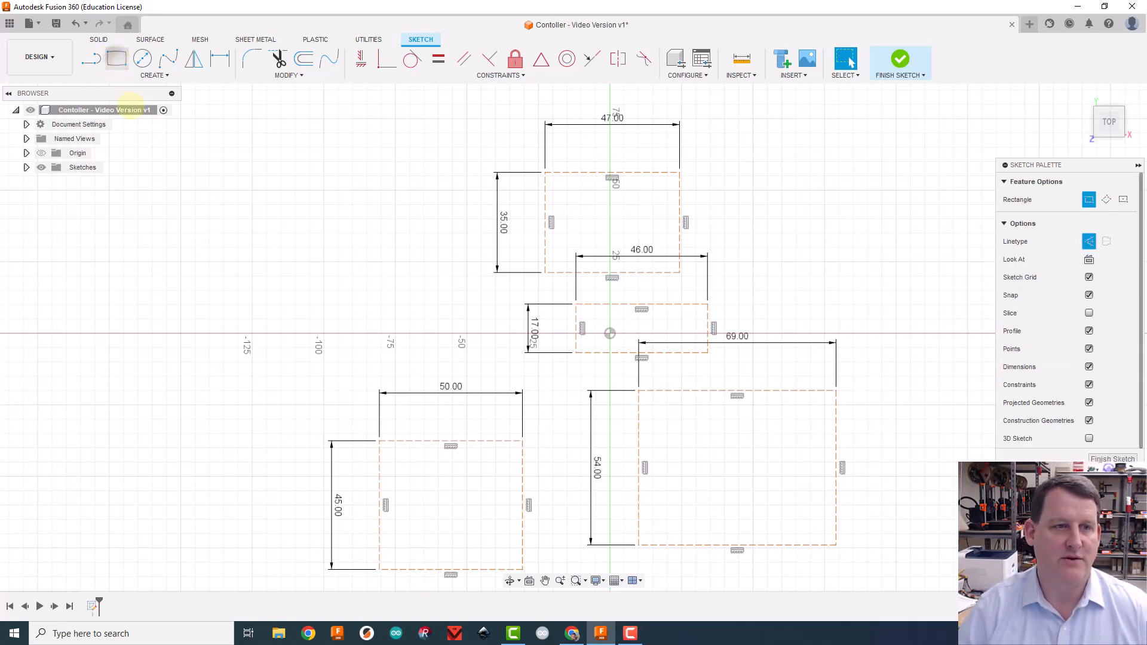
click(352, 210)
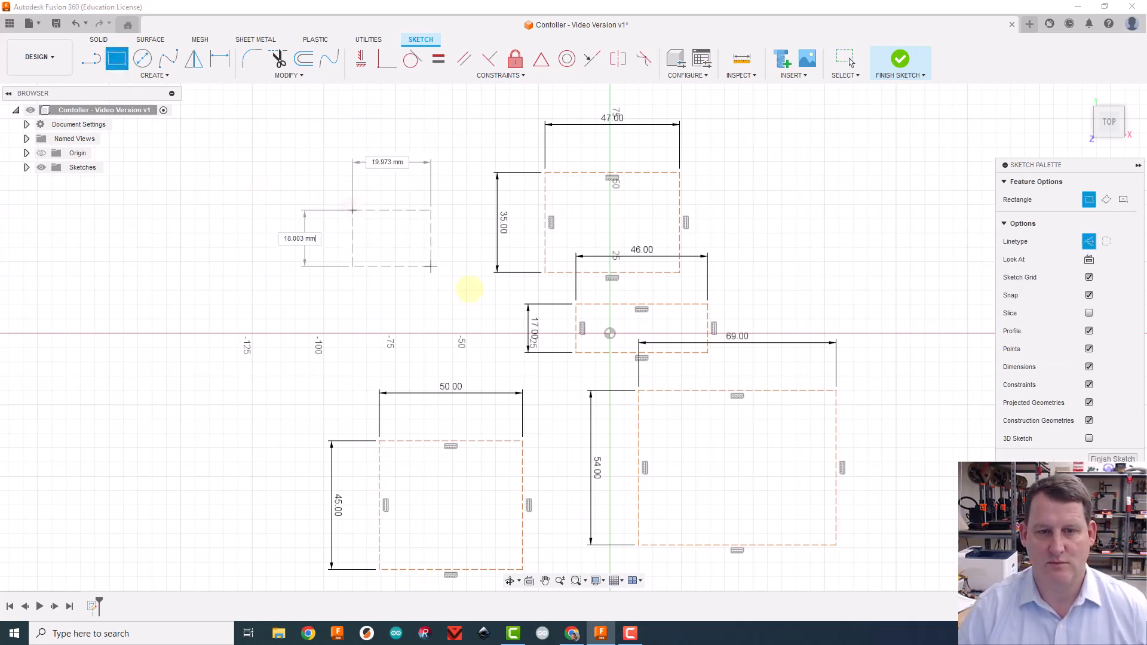
text(39)
key(Tab)
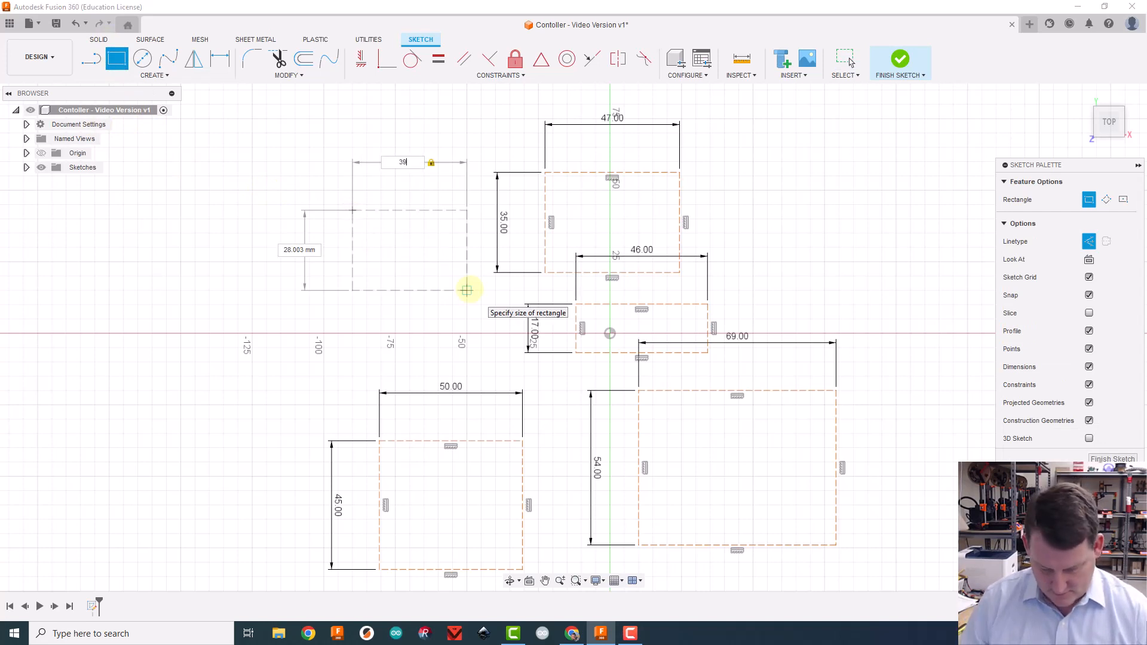
text(39)
key(Return)
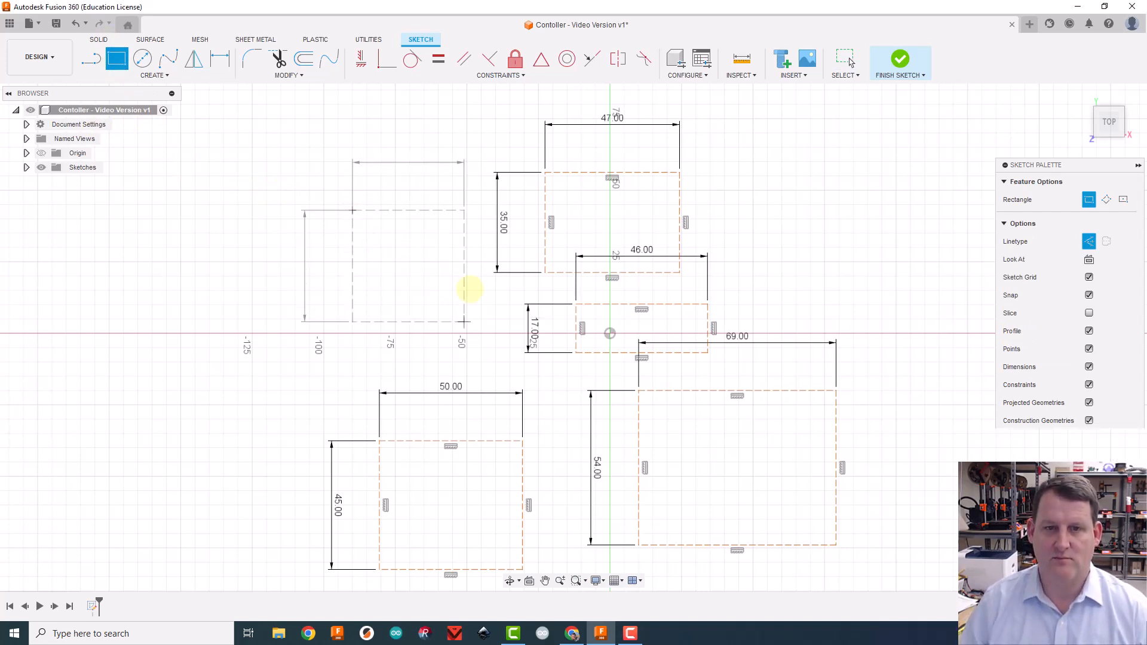
key(Escape)
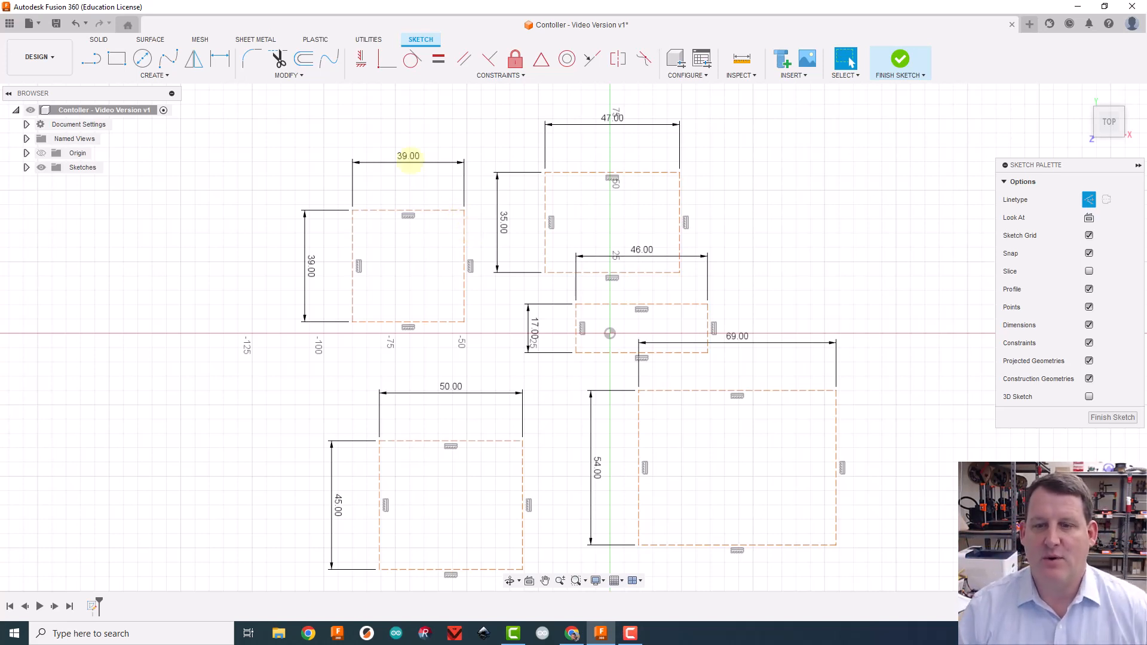
- Draw a vertical construction line from the origin up along the vertical axis, ending above the 47 mm wide rectangle
click(90, 59)
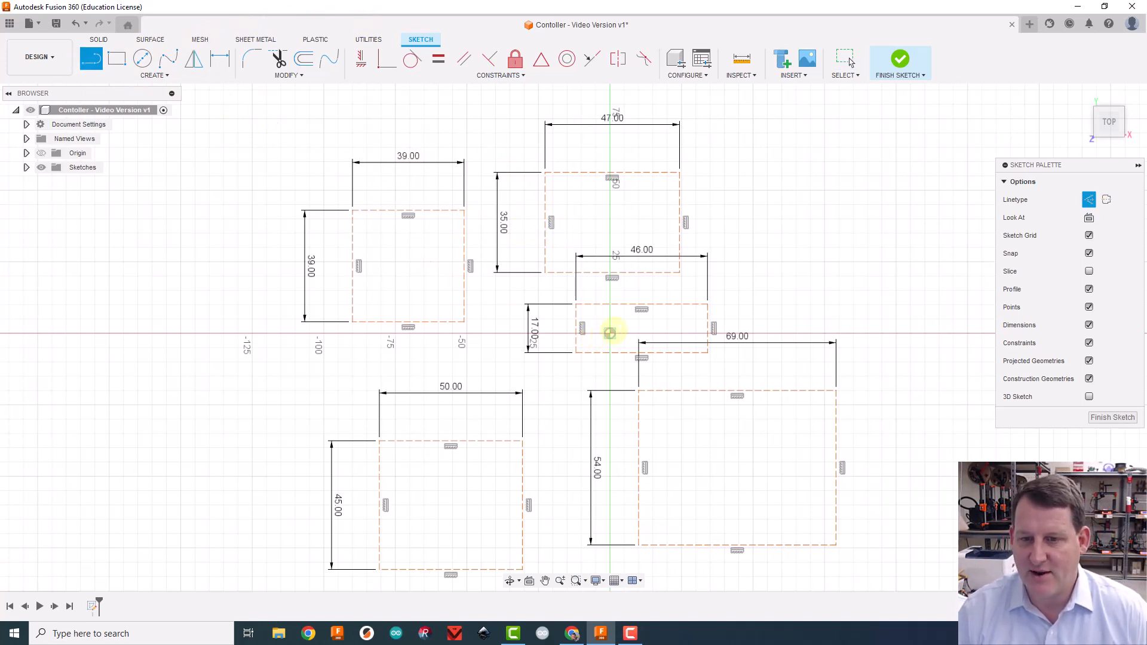
click(609, 332)
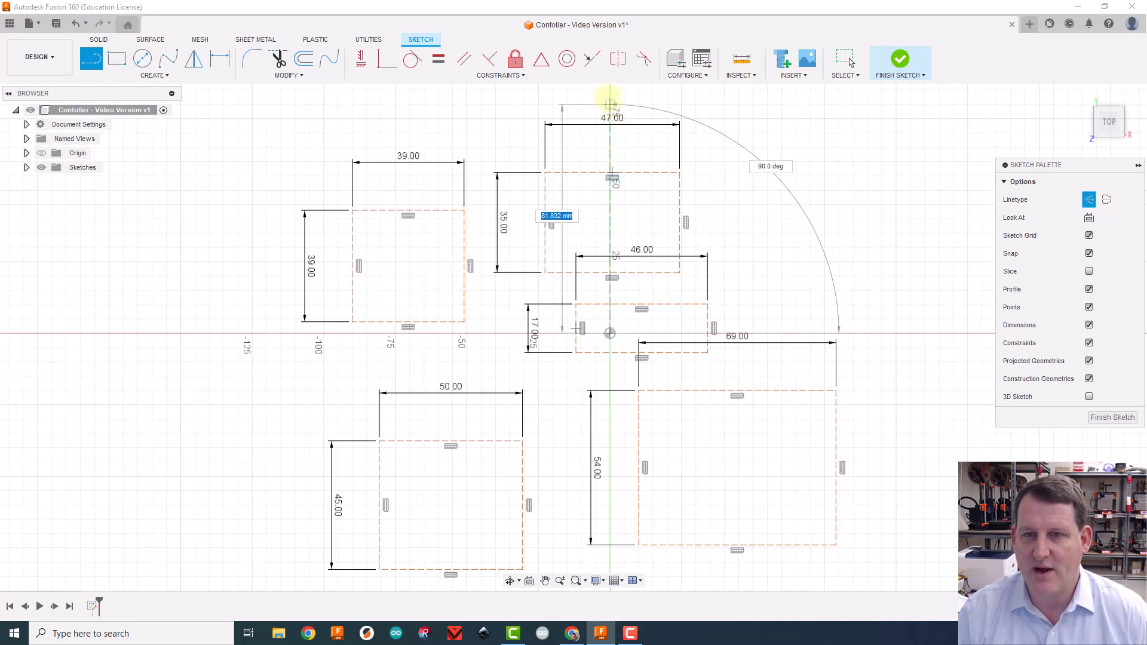
click(609, 95)
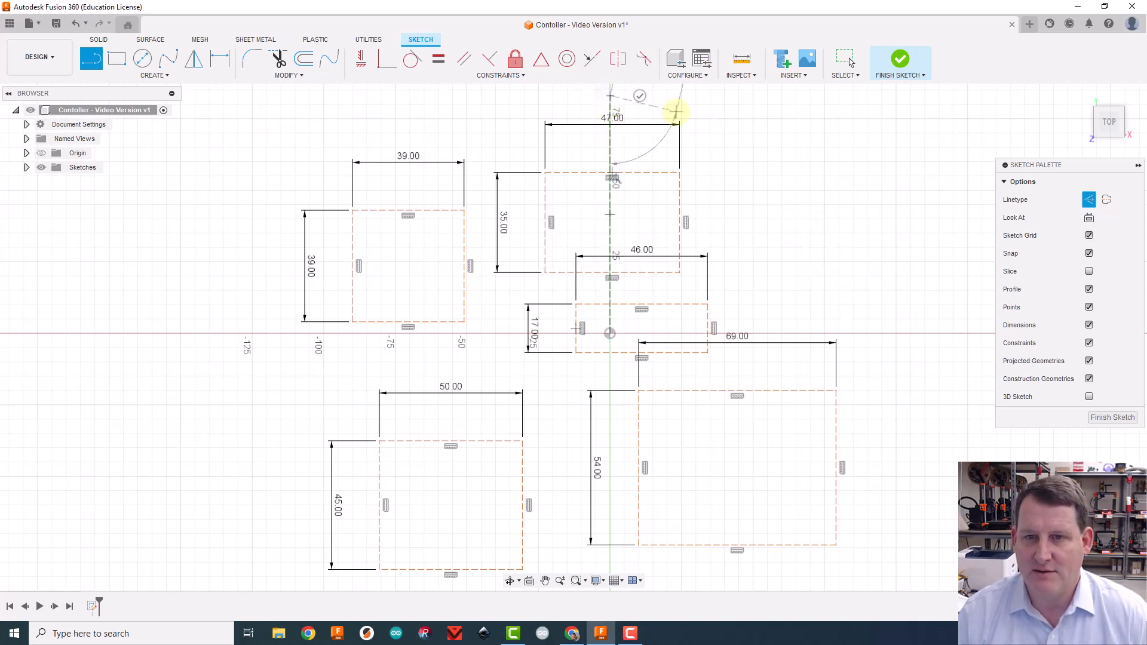
- Mirror the 39 mm square about the vertical centre line and move the original slightly up and toward the centre
key(Escape)
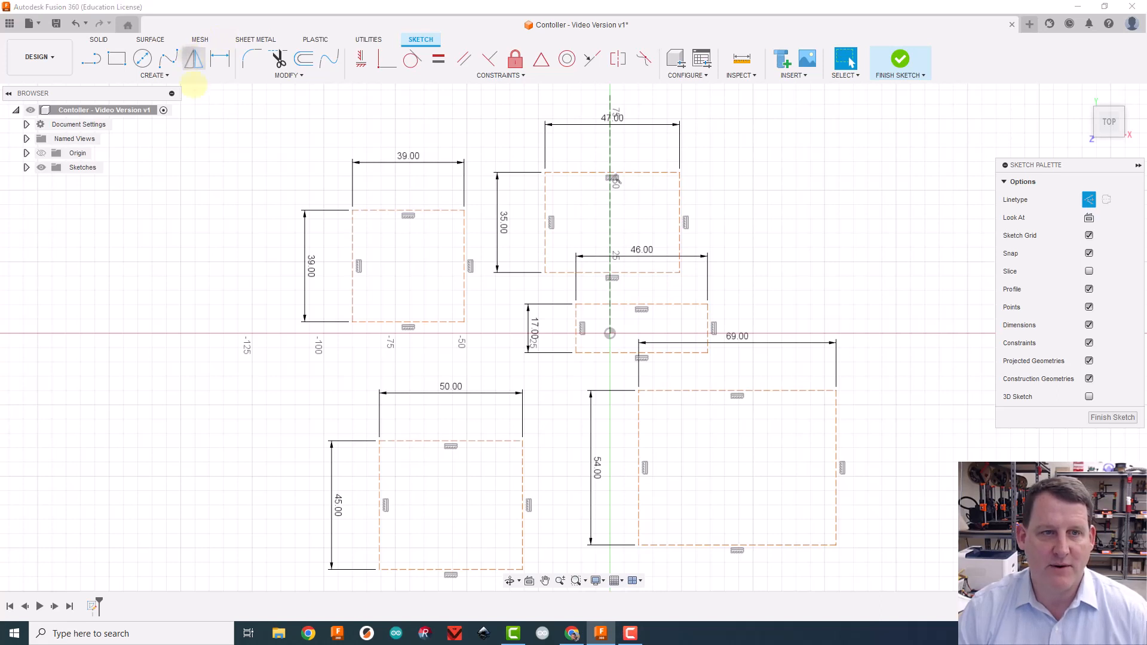
click(193, 59)
click(391, 210)
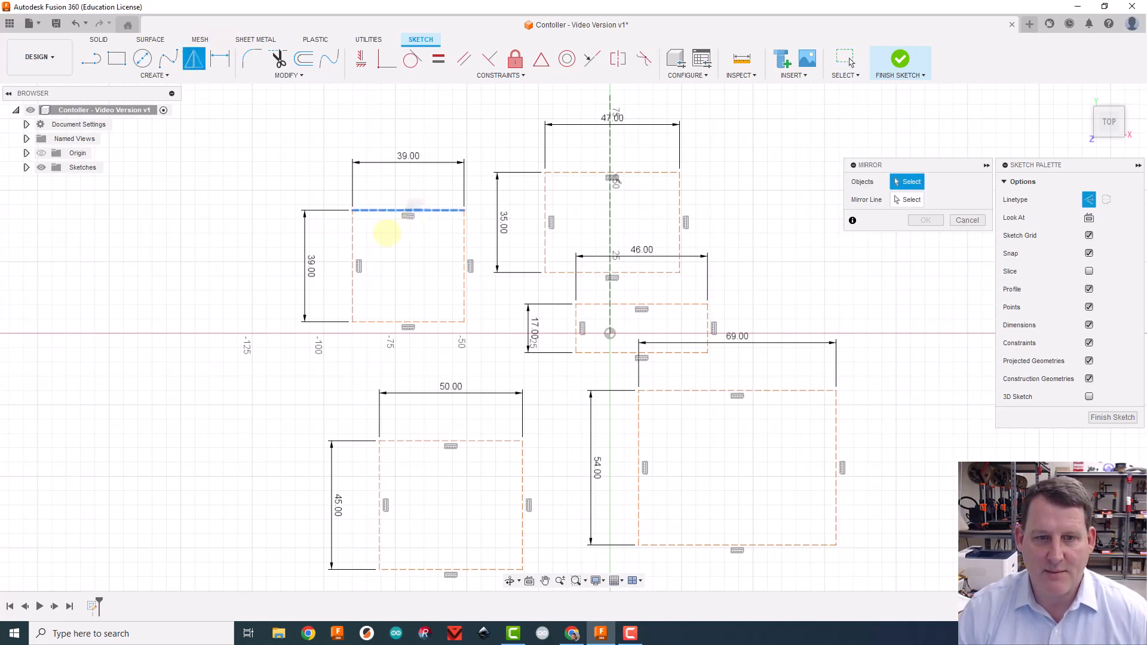
click(352, 250)
click(412, 326)
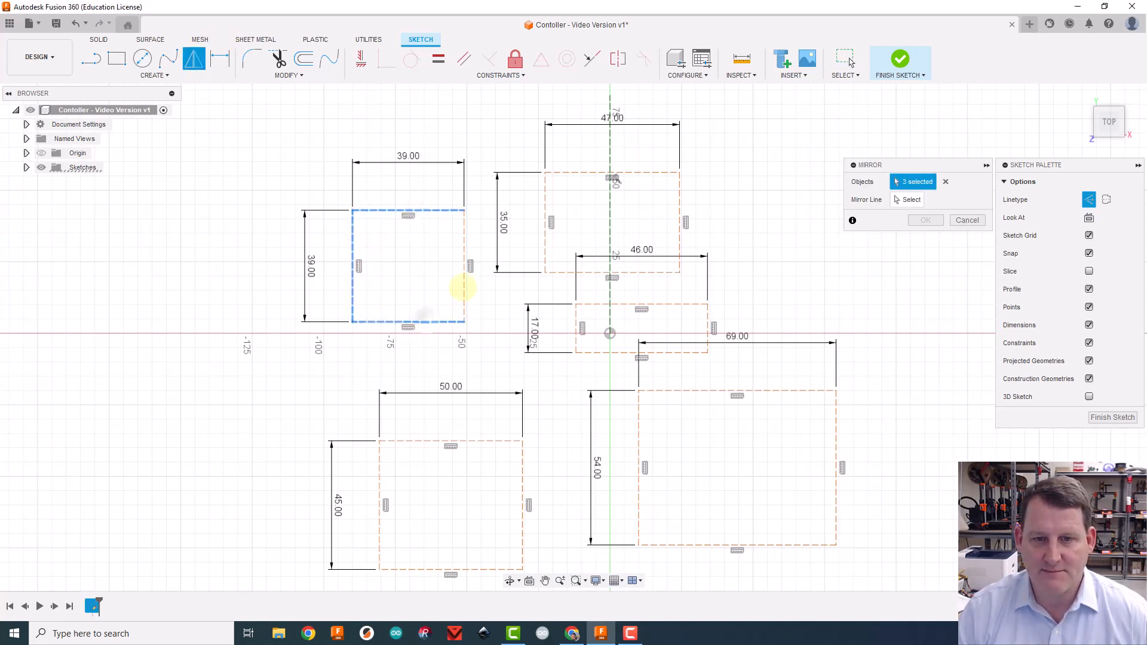
click(464, 282)
click(907, 200)
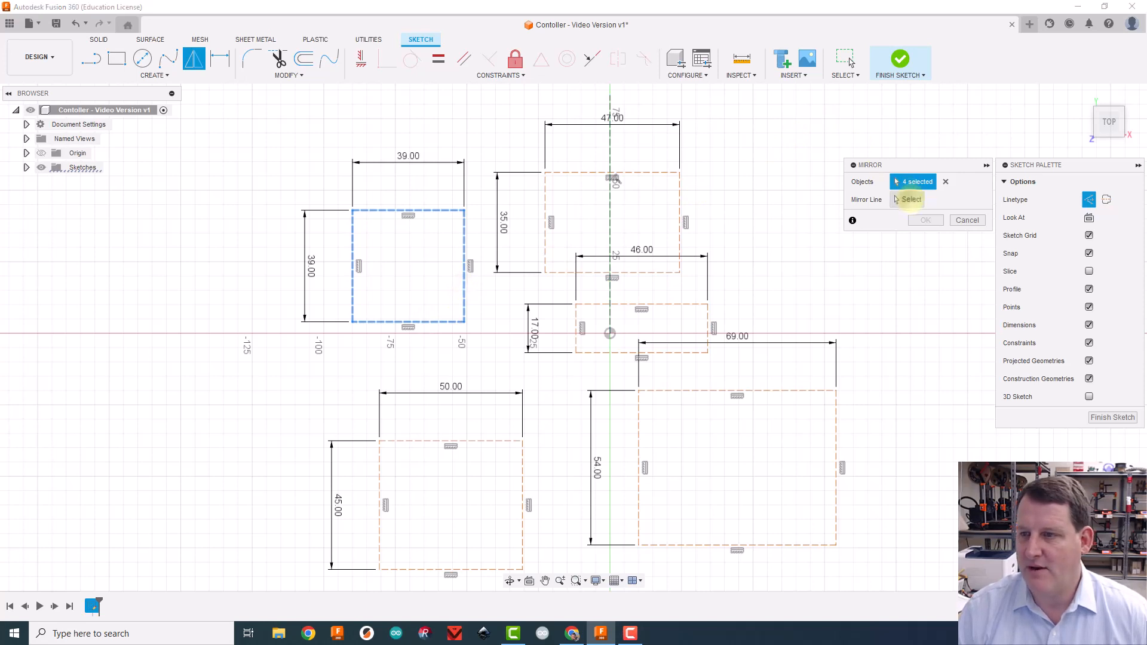
click(609, 102)
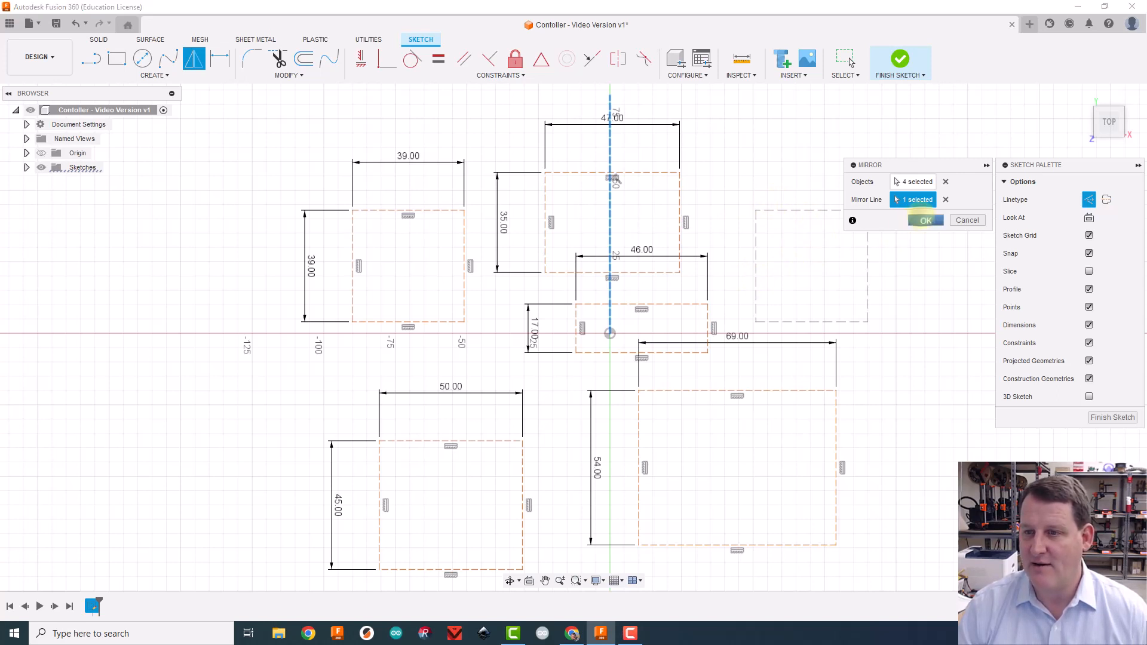
click(925, 220)
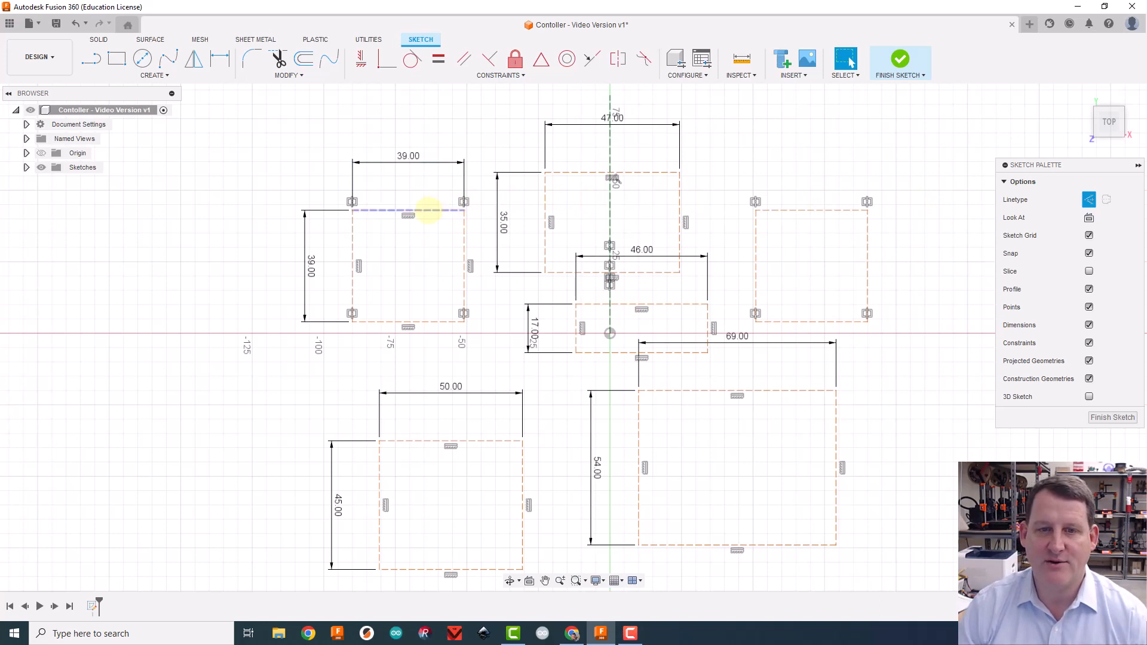
mouse_move(428, 210)
mouse_down()
mouse_move(423, 163)
mouse_move(438, 203)
mouse_move(466, 202)
mouse_move(479, 179)
mouse_move(402, 185)
mouse_move(427, 210)
mouse_move(466, 192)
mouse_move(433, 191)
mouse_up()
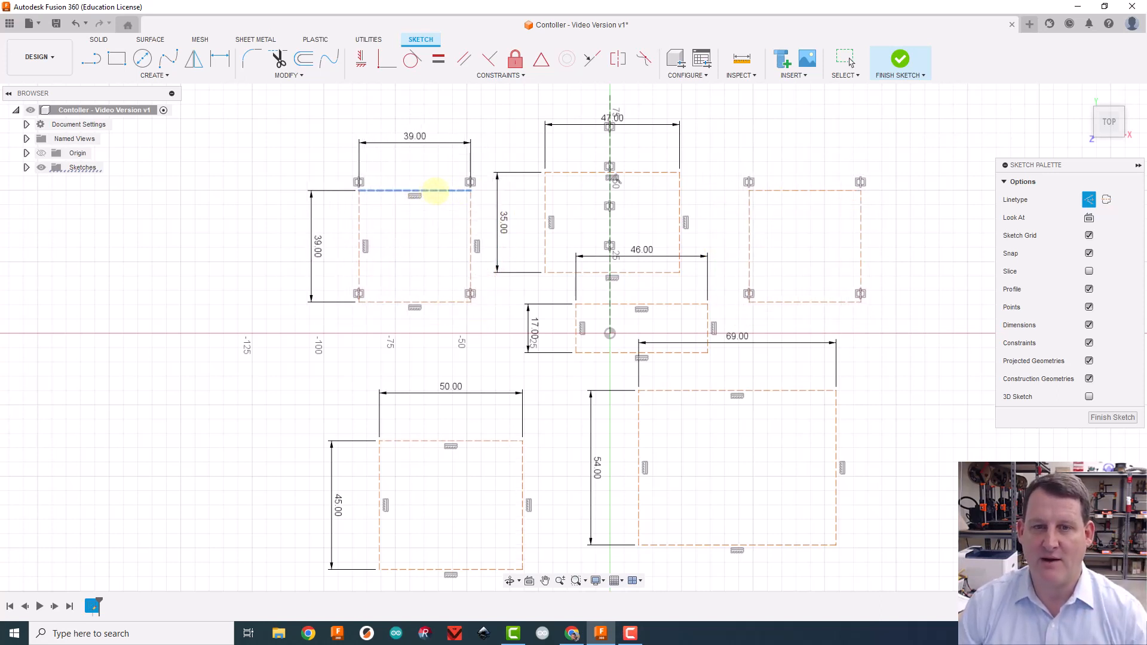
click(299, 261)
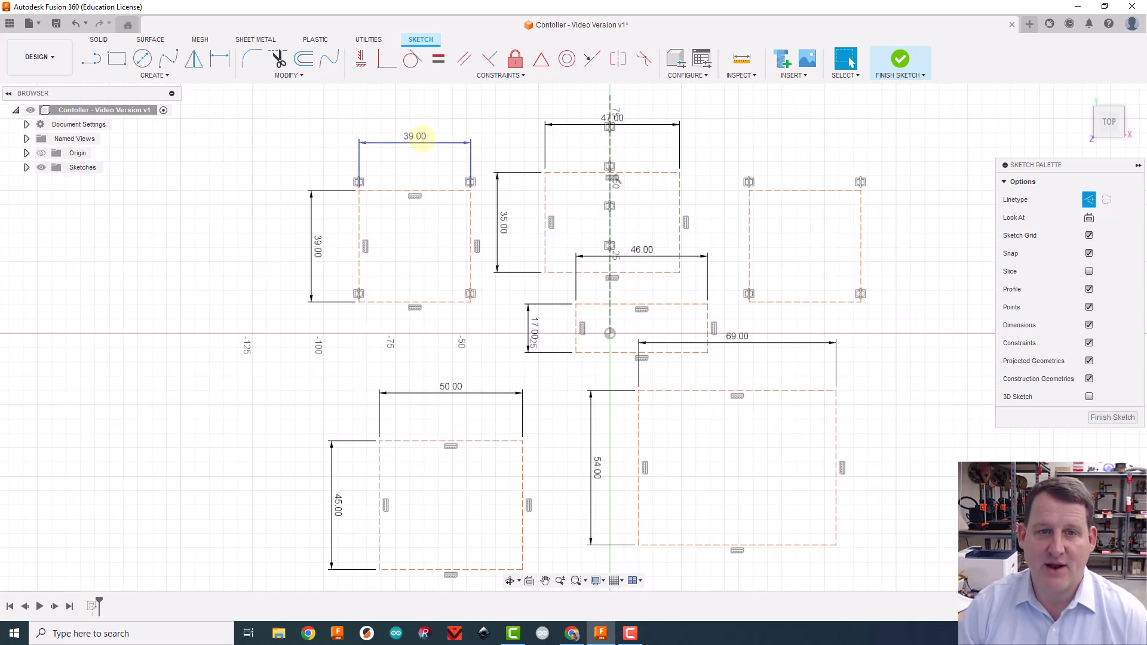
- Move the width and height dimensions of the five dimensioned rectangles inside their outlines
drag(417, 142, 415, 205)
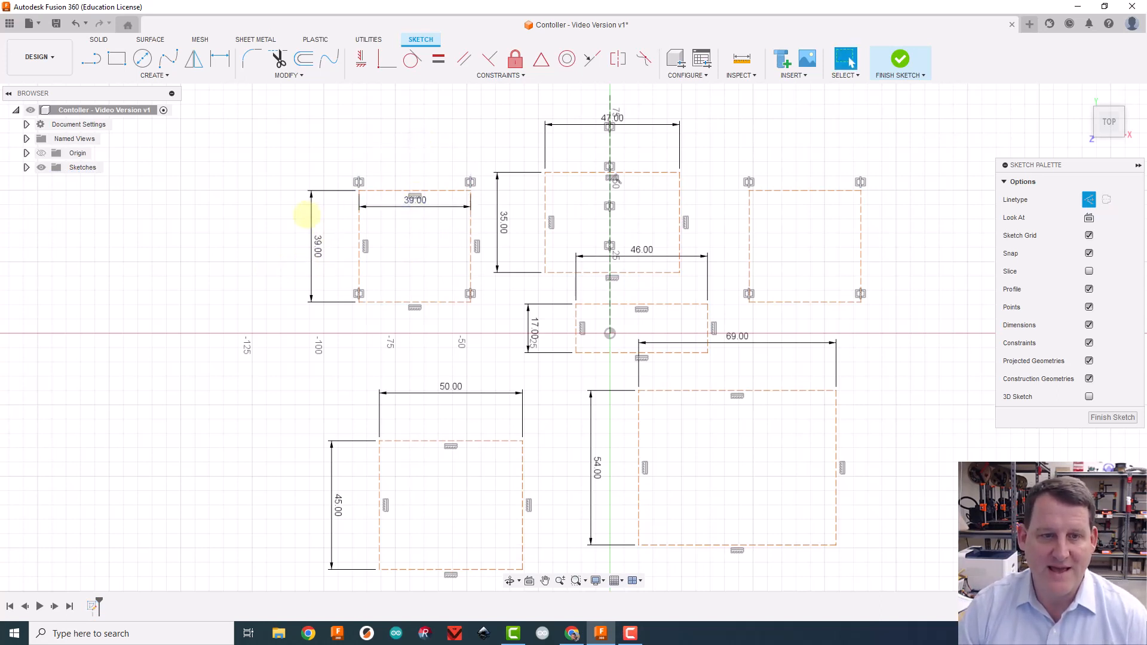
drag(312, 213, 378, 217)
drag(599, 123, 576, 192)
drag(663, 255, 630, 313)
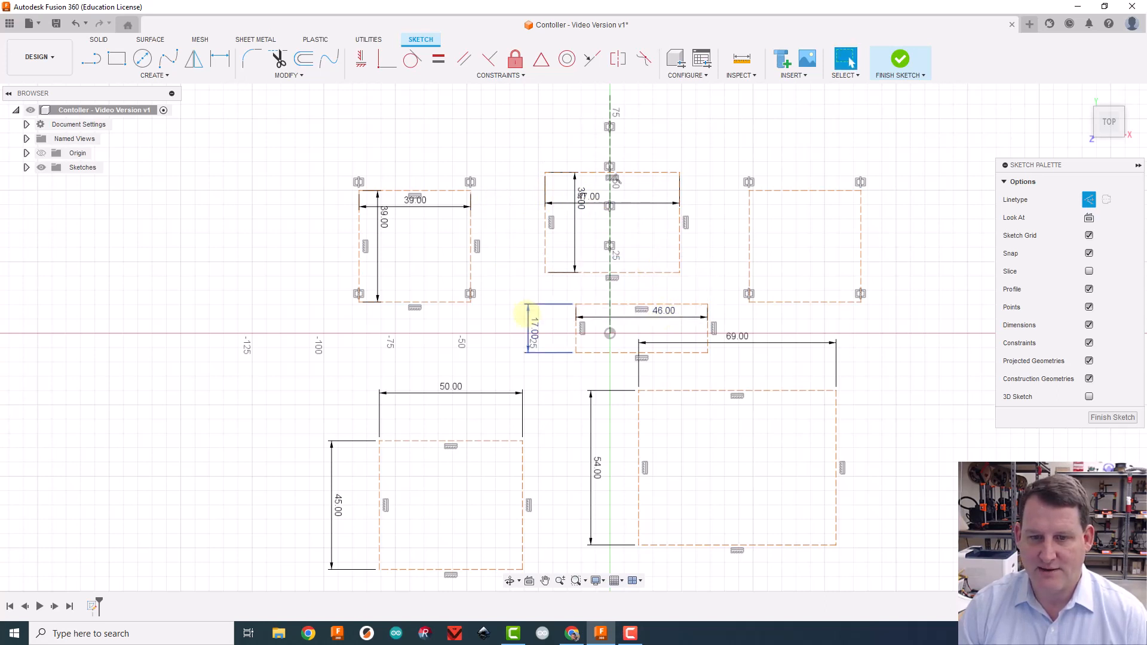
drag(526, 327, 608, 310)
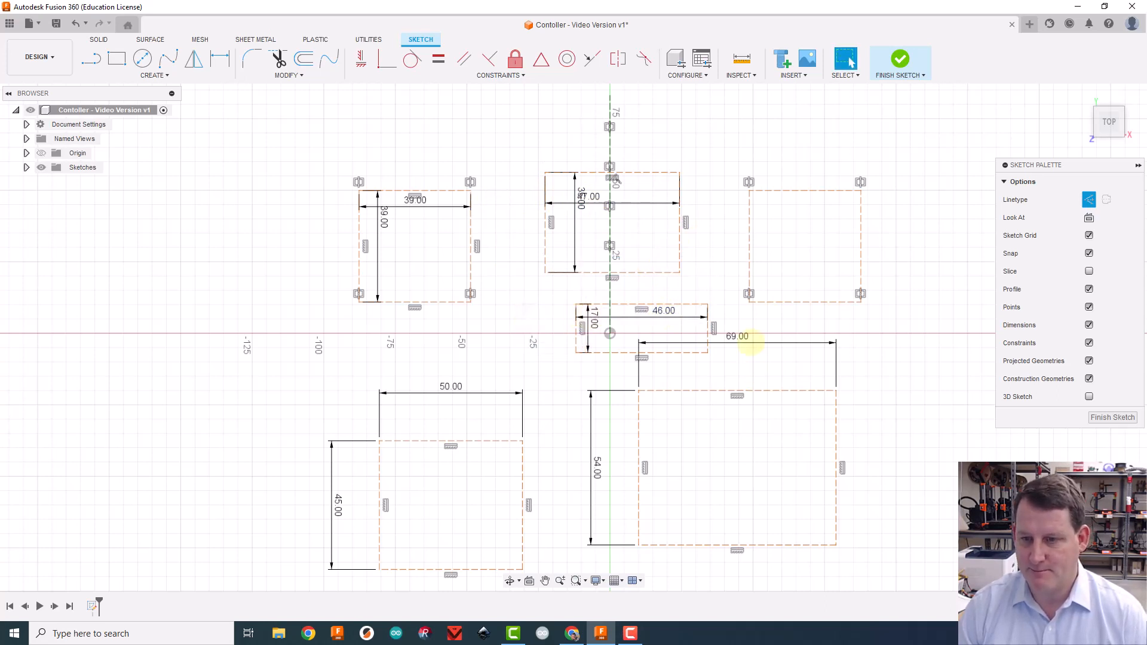
drag(750, 342, 750, 402)
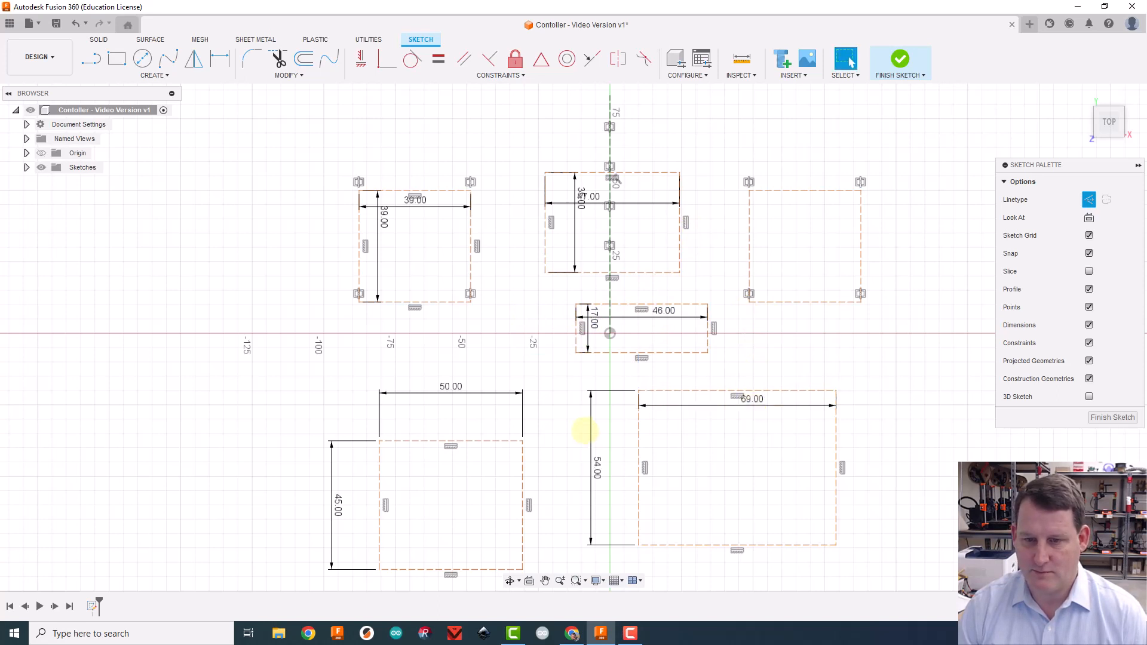
drag(593, 430, 659, 430)
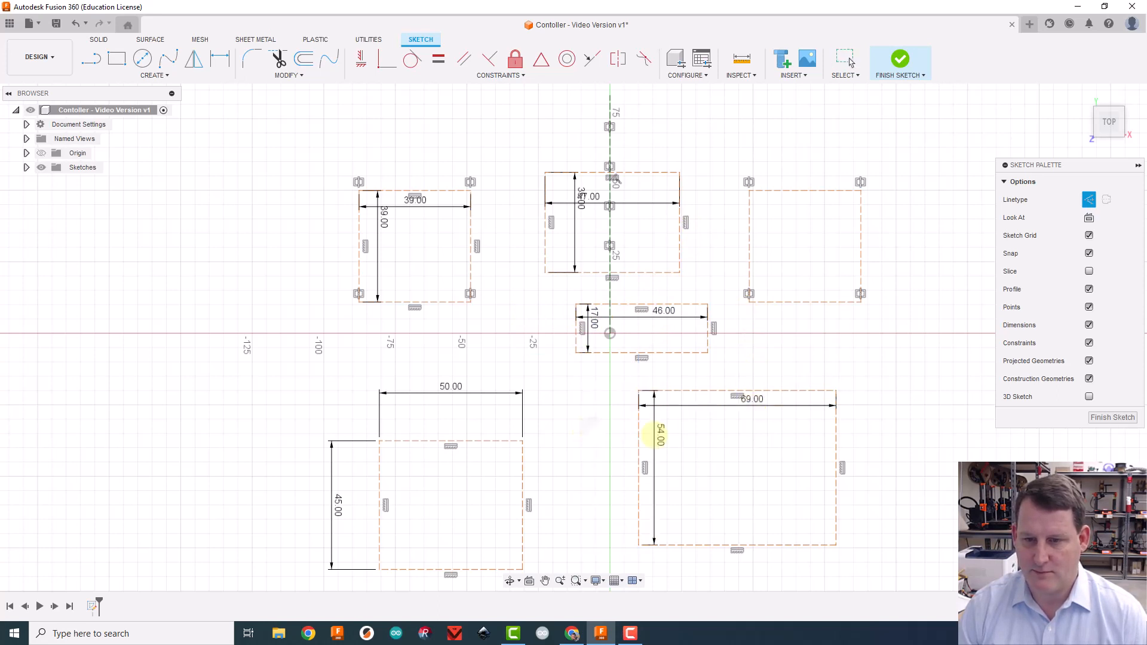
drag(423, 396, 442, 465)
drag(333, 467, 398, 465)
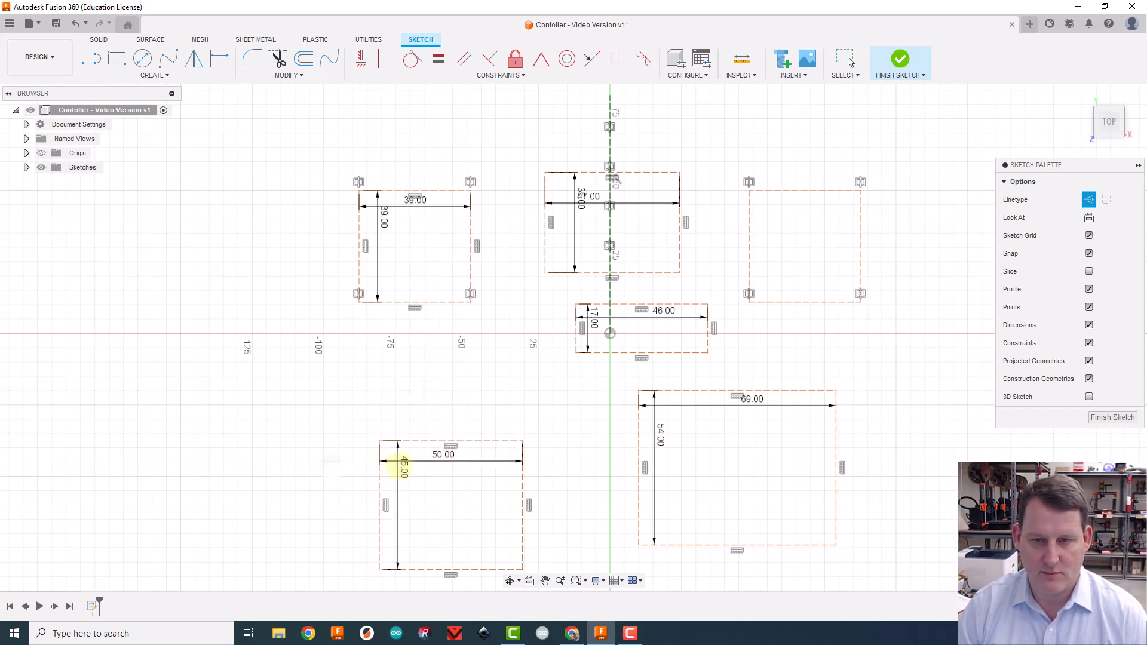
- Move the 50 by 45 mm rectangle up closer to the origin and shift the 46 by 17 mm rectangle slightly up and left
scroll(546, 382, down, 5)
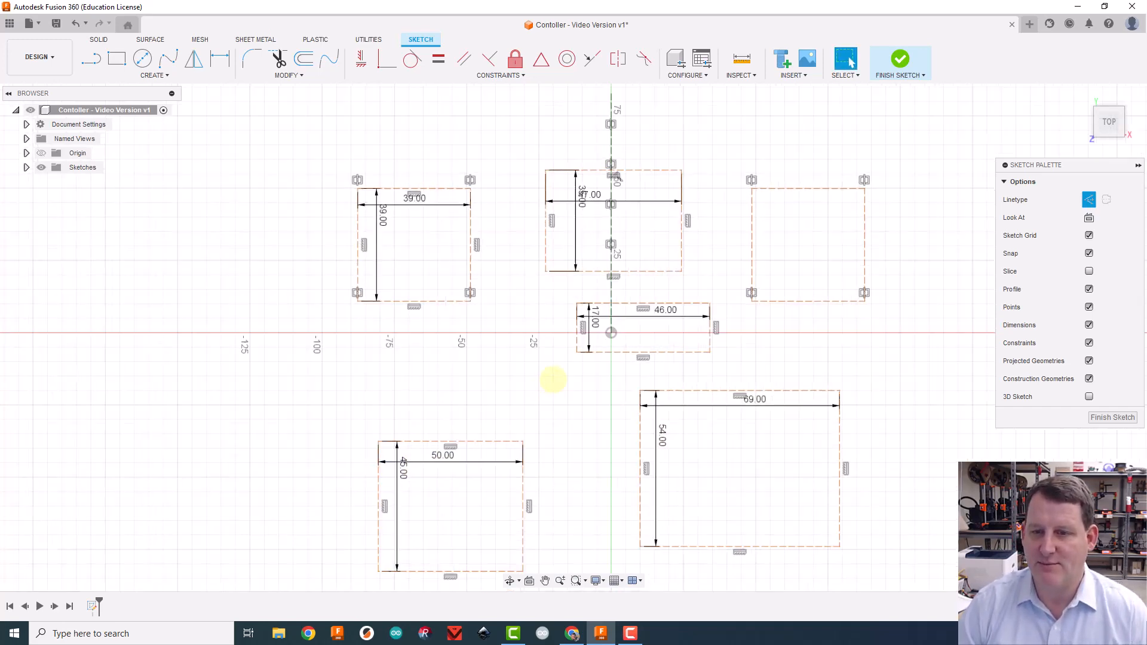
drag(509, 422, 540, 365)
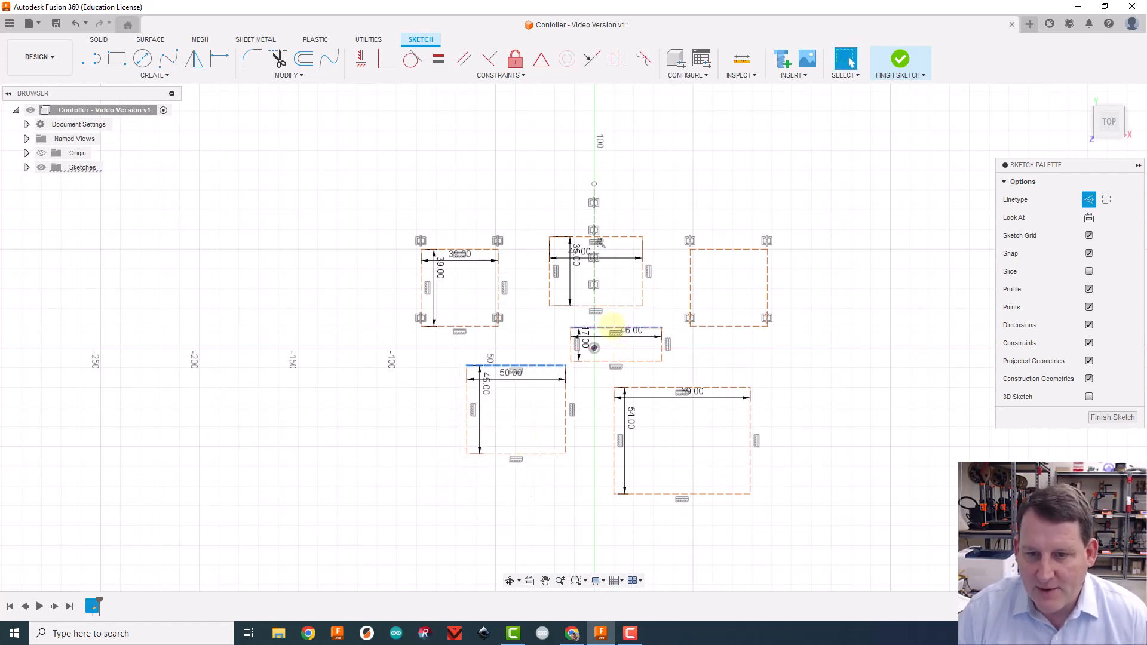
mouse_move(613, 327)
mouse_down()
mouse_move(593, 324)
mouse_move(600, 316)
mouse_up()
- Place a sketch point at the midpoint of the 47 mm rectangle's top edge
scroll(599, 242, up, 5)
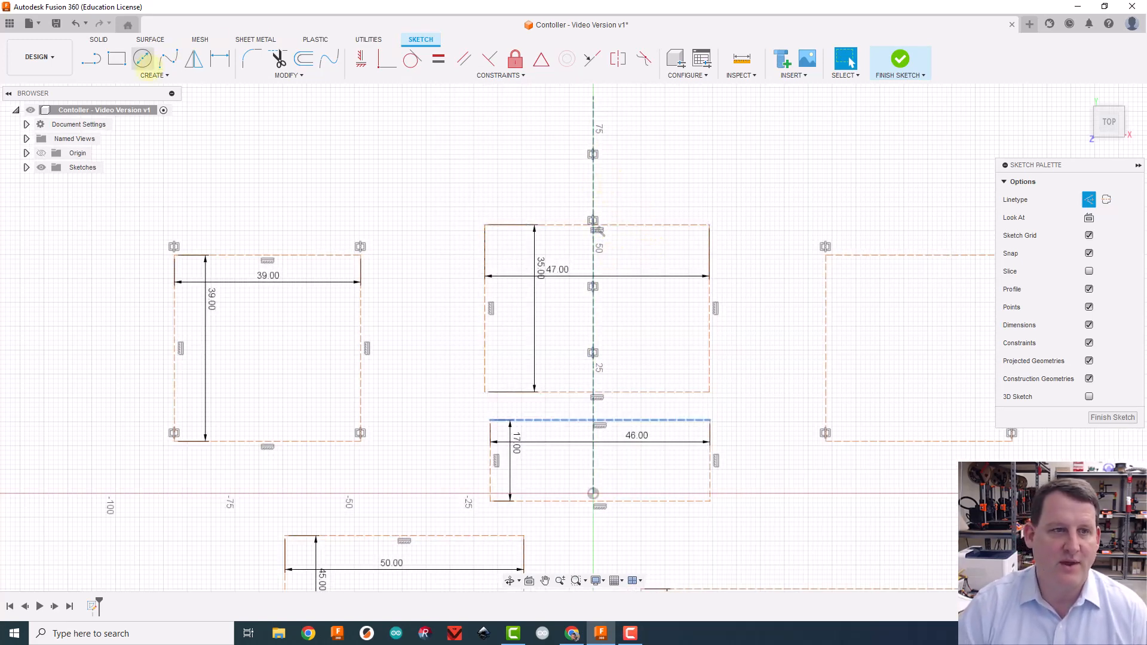
click(148, 76)
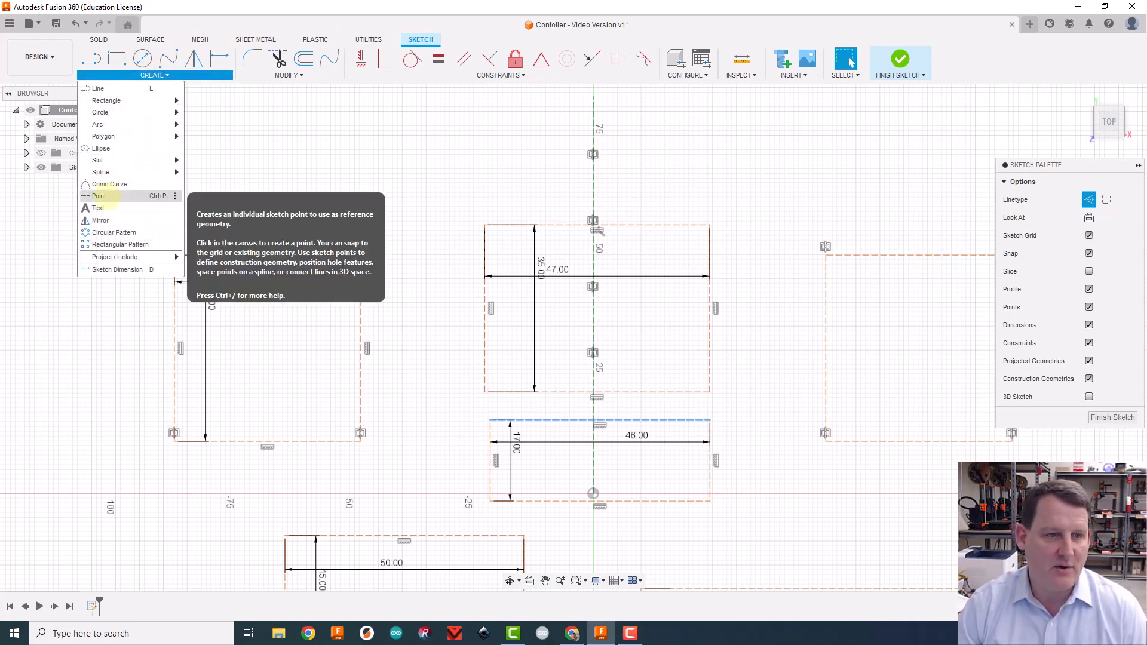
click(108, 197)
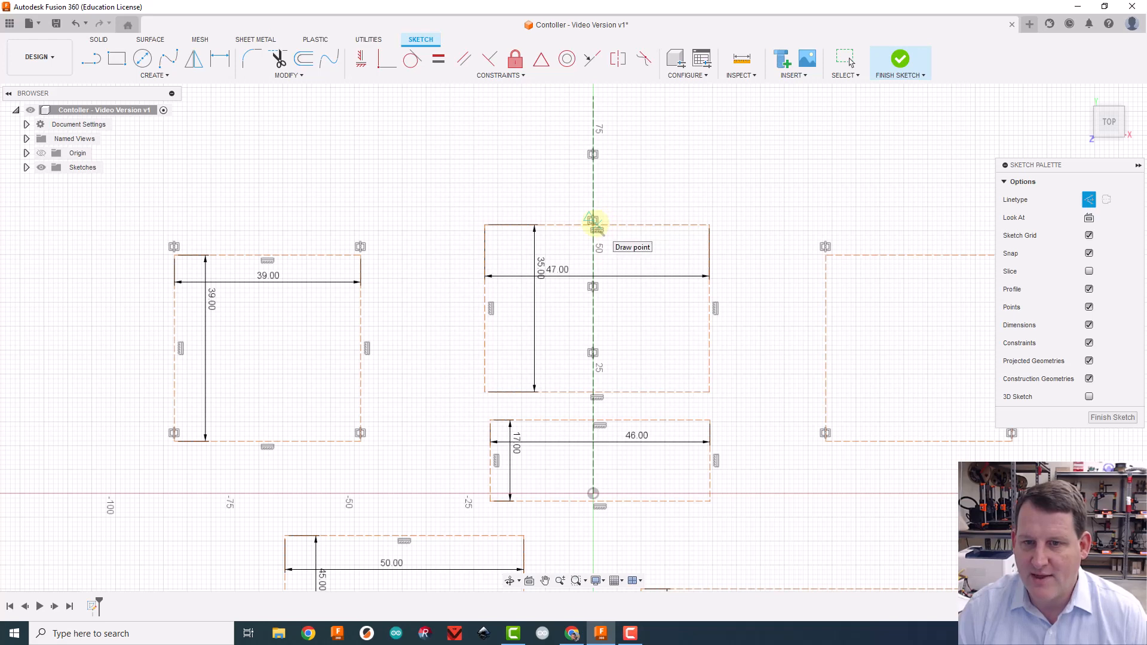
click(598, 224)
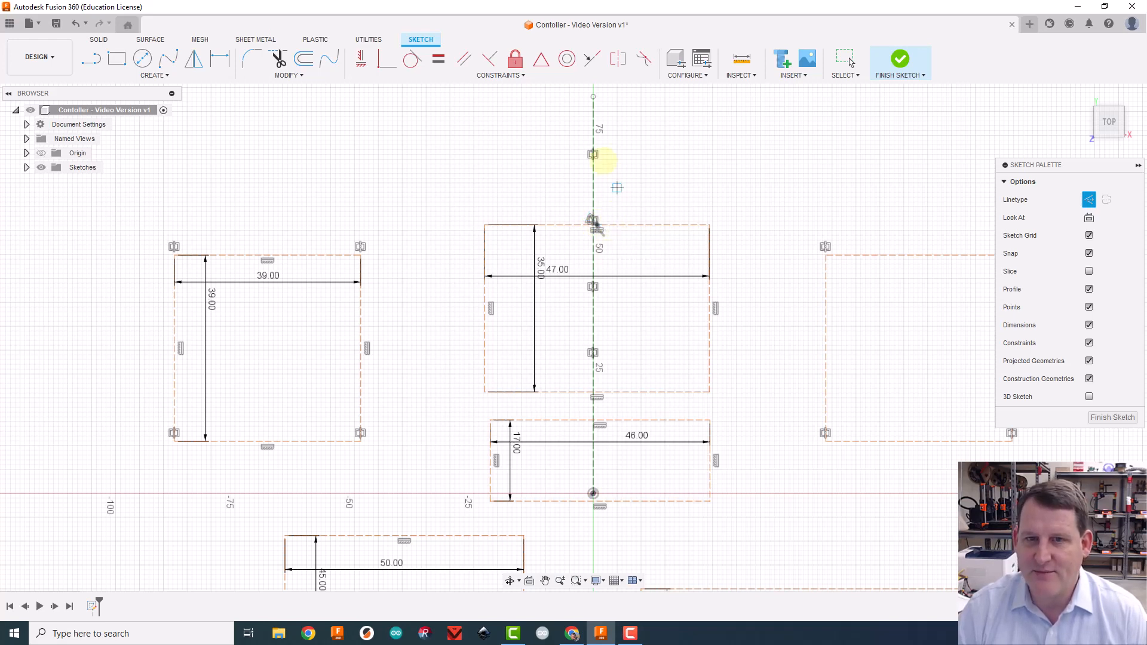
- Apply a Coincident constraint between the 47 mm rectangle's top midpoint and the vertical centre line to centre the rectangle
click(387, 59)
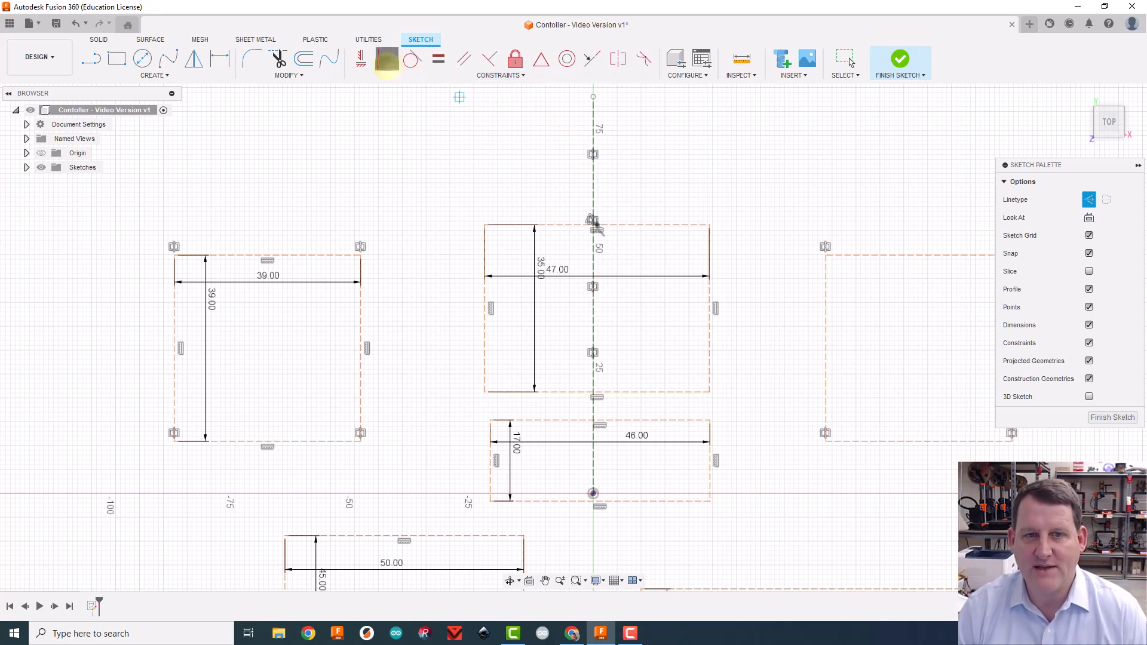
scroll(559, 203, up, 2)
scroll(572, 214, up, 3)
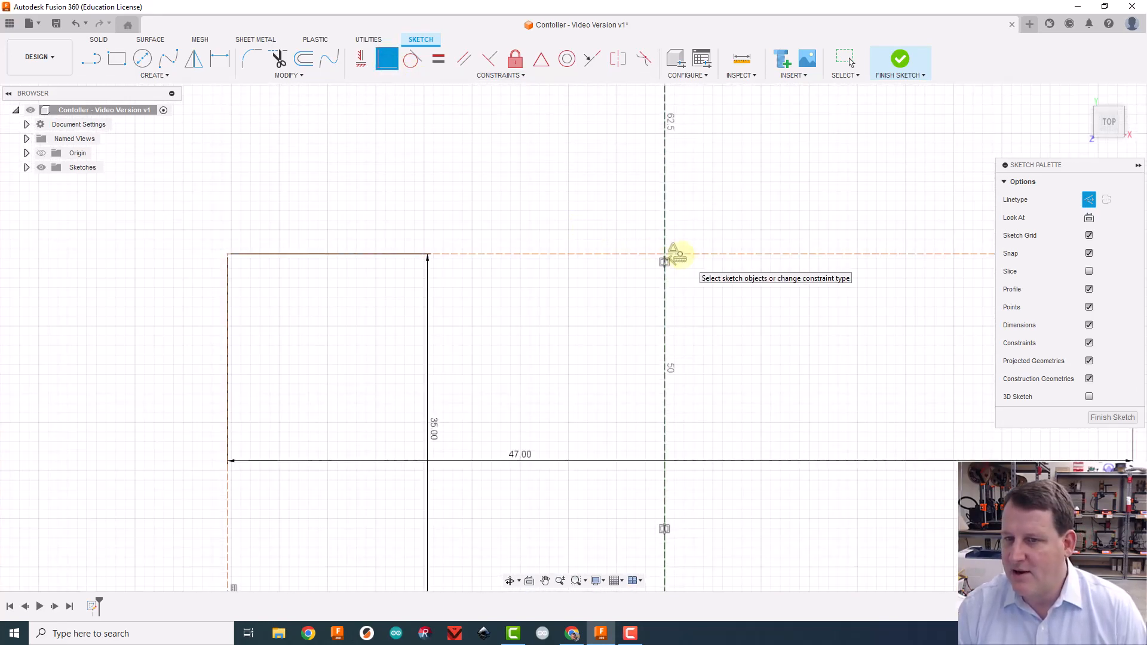
click(680, 254)
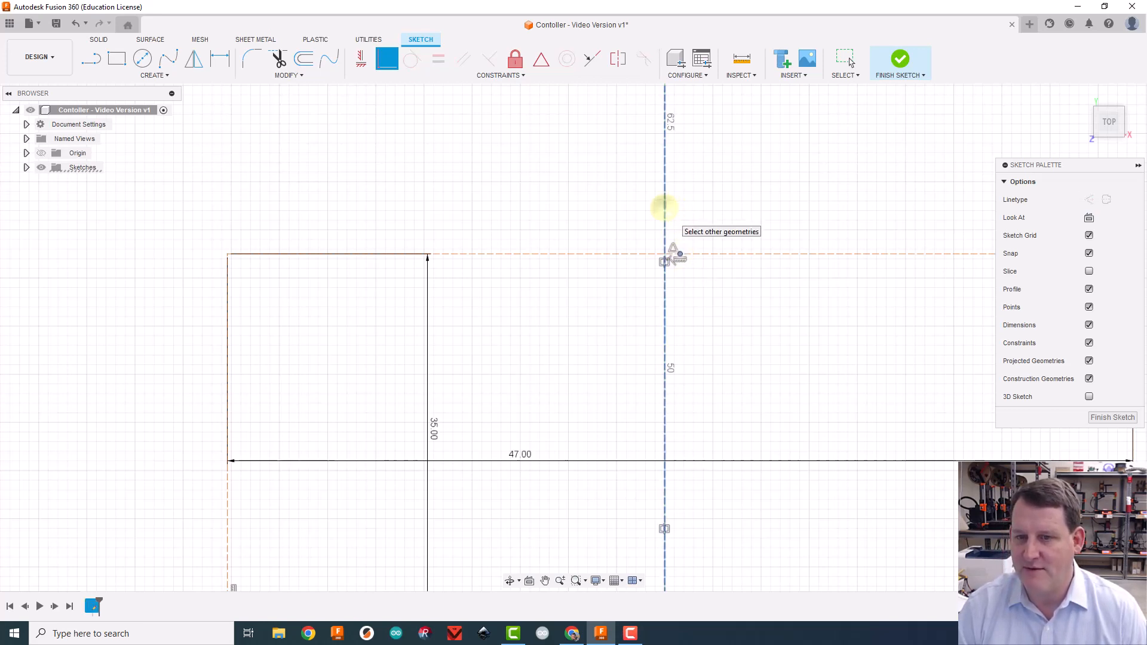
click(665, 209)
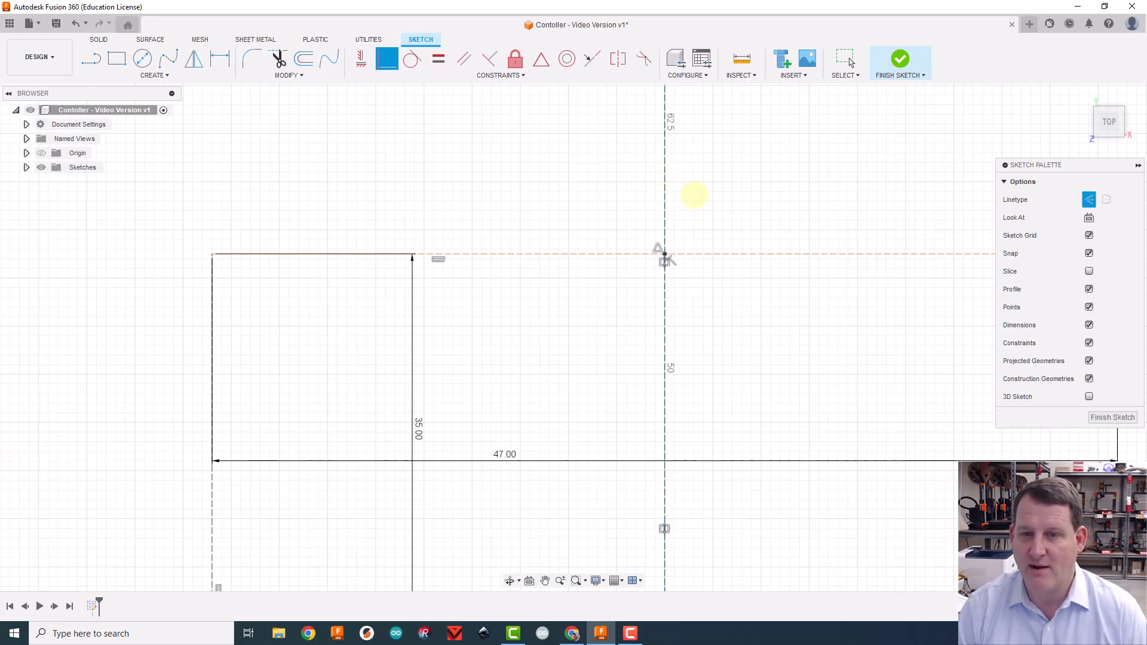
scroll(666, 255, down, 5)
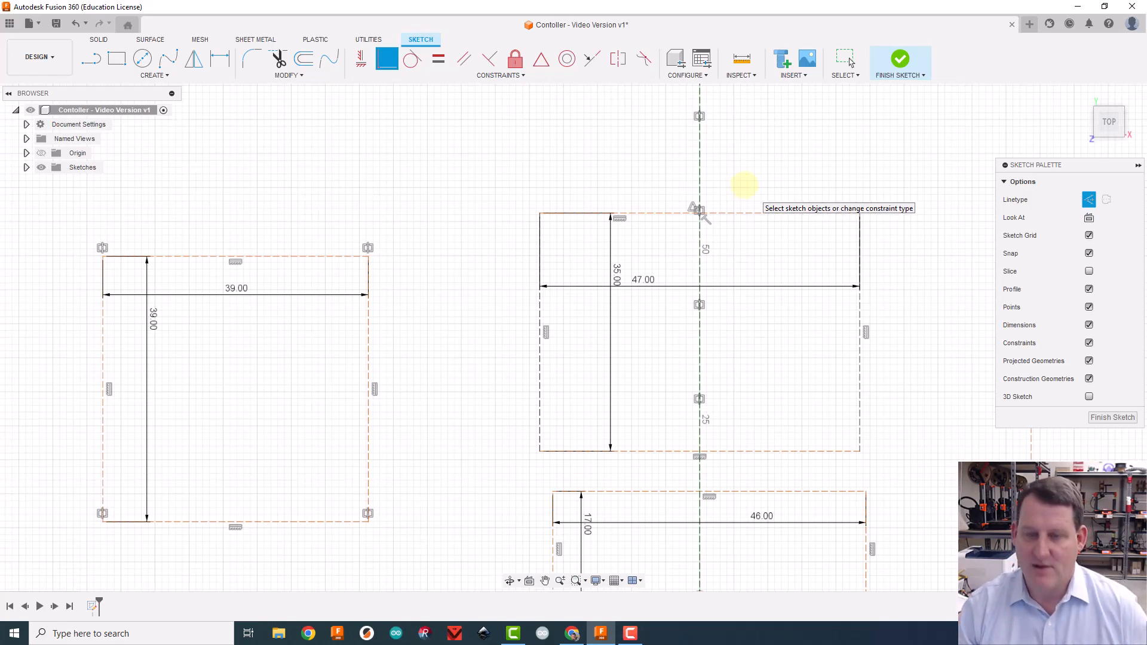
key(Escape)
- Move the original 39 mm square right, close to the 47 mm wide rectangle
scroll(905, 233, up, 3)
scroll(938, 310, down, 2)
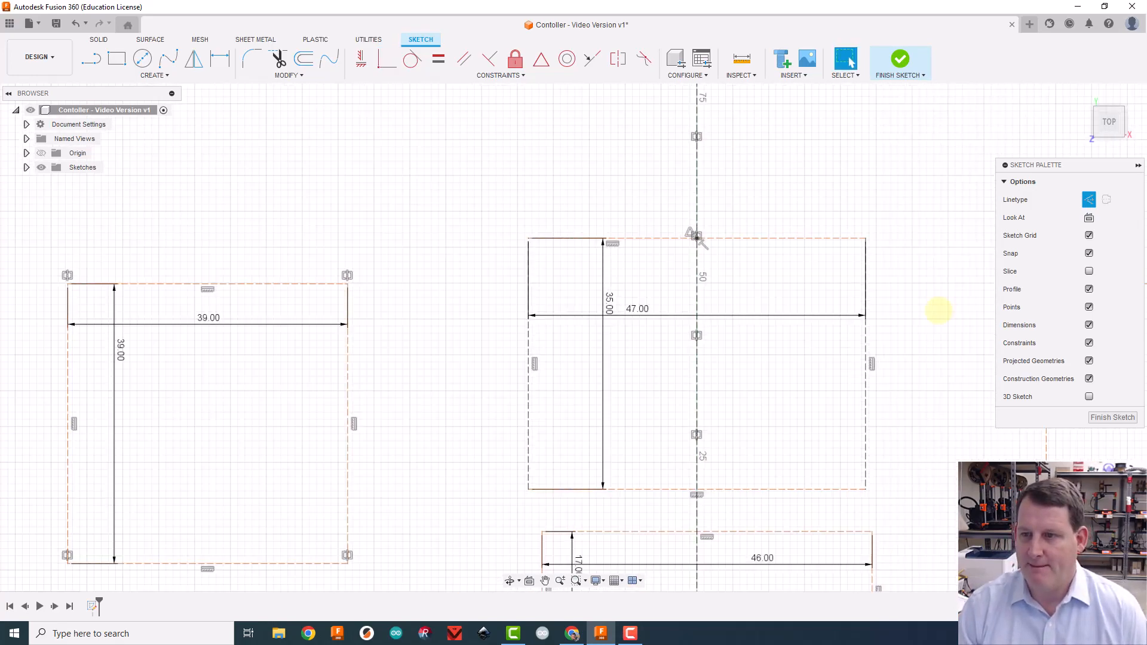
scroll(938, 310, down, 6)
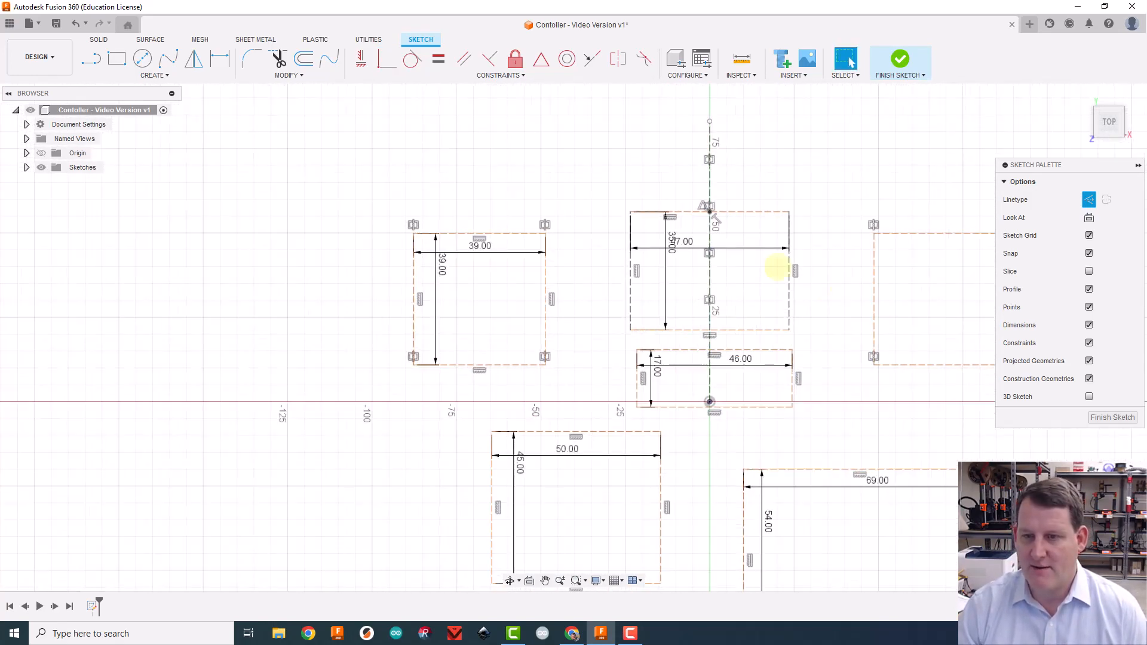
mouse_move(545, 287)
mouse_down()
mouse_move(621, 273)
mouse_move(612, 276)
mouse_up()
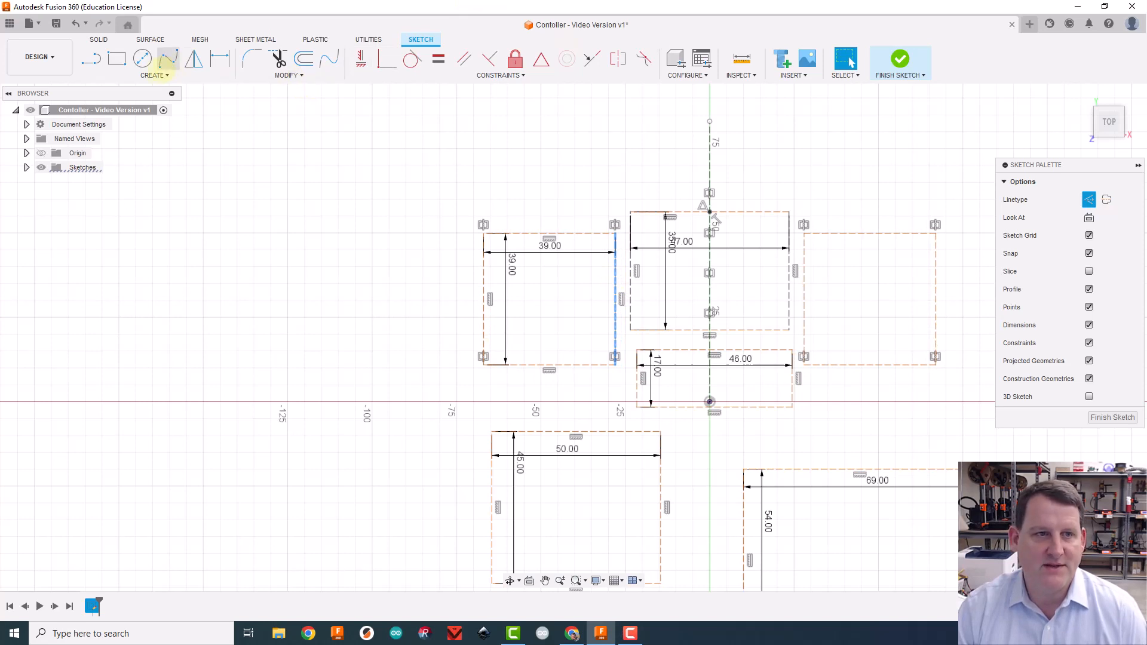
- Place a point at the midpoint of the 46 mm rectangle's top edge and constrain it coincident with the vertical centre line
click(153, 76)
click(99, 196)
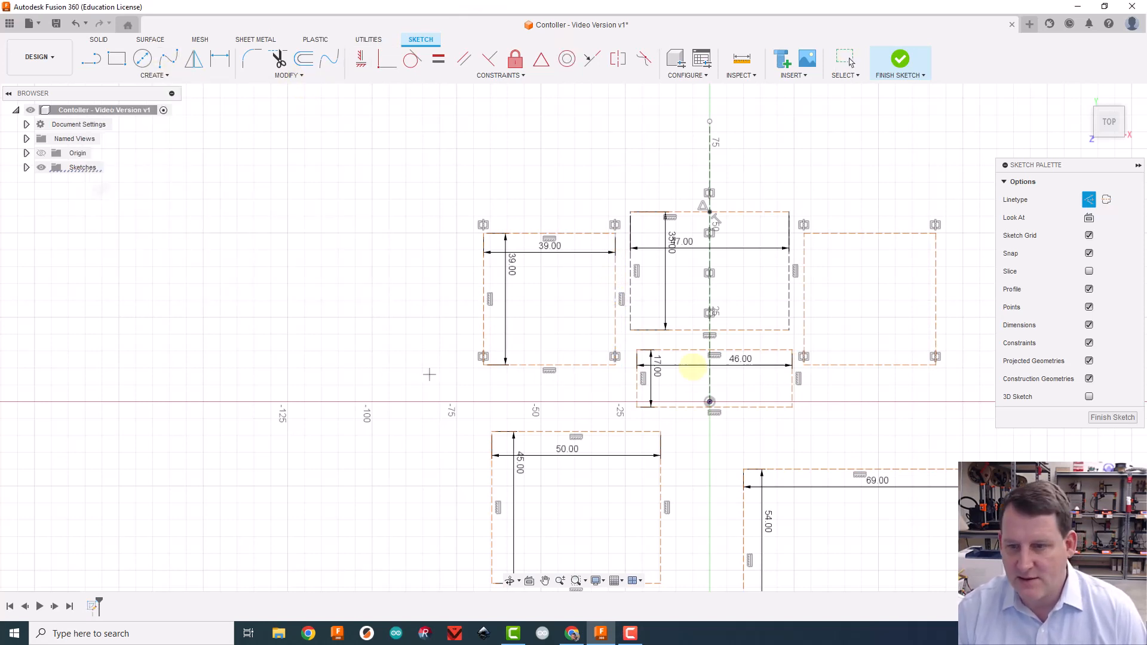
click(714, 349)
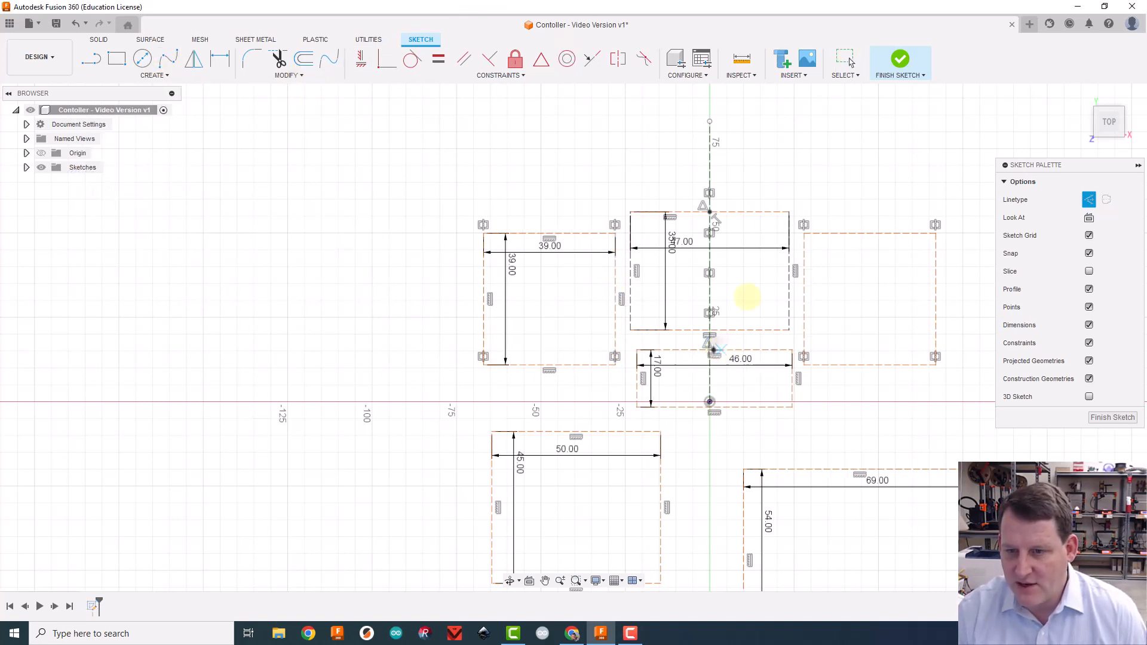
click(387, 59)
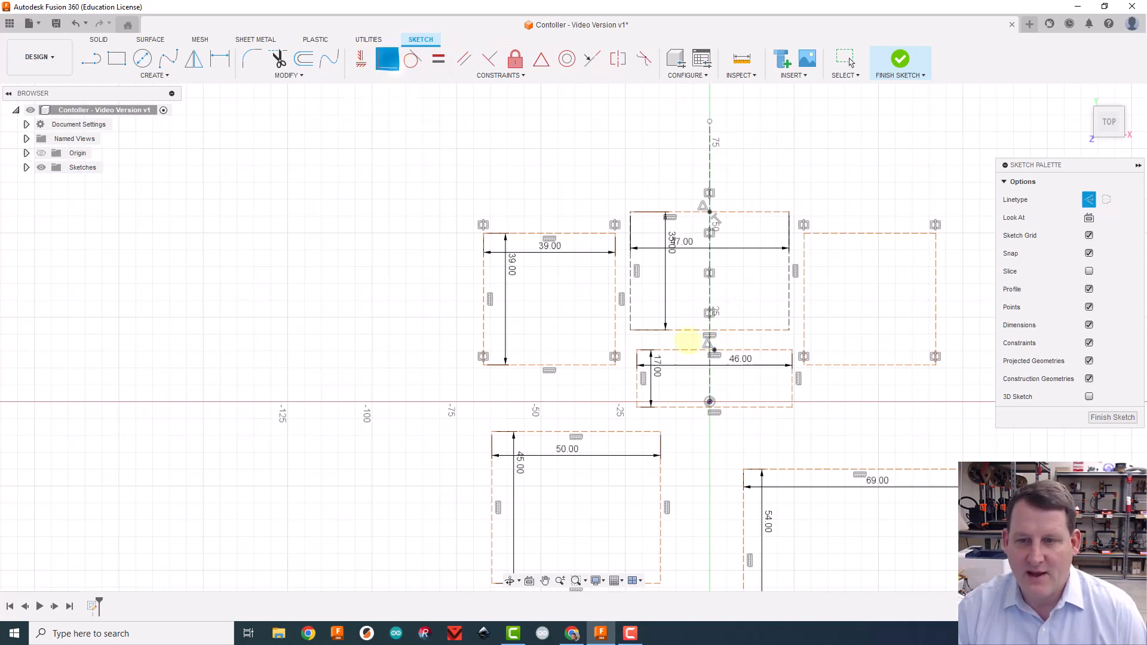
click(714, 350)
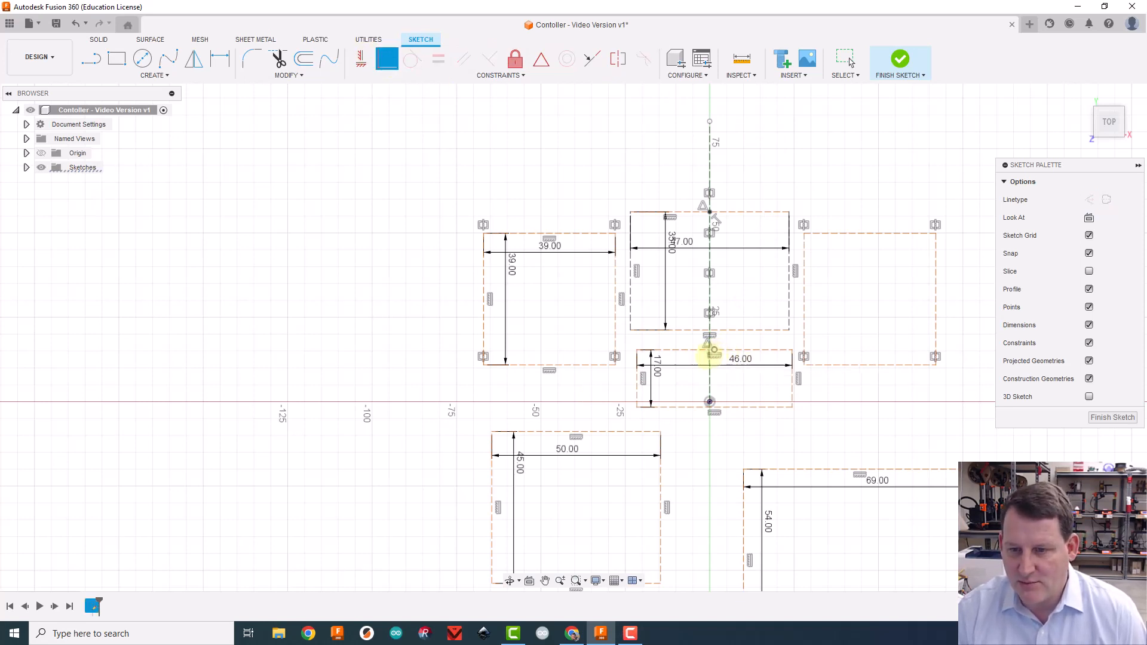
click(710, 365)
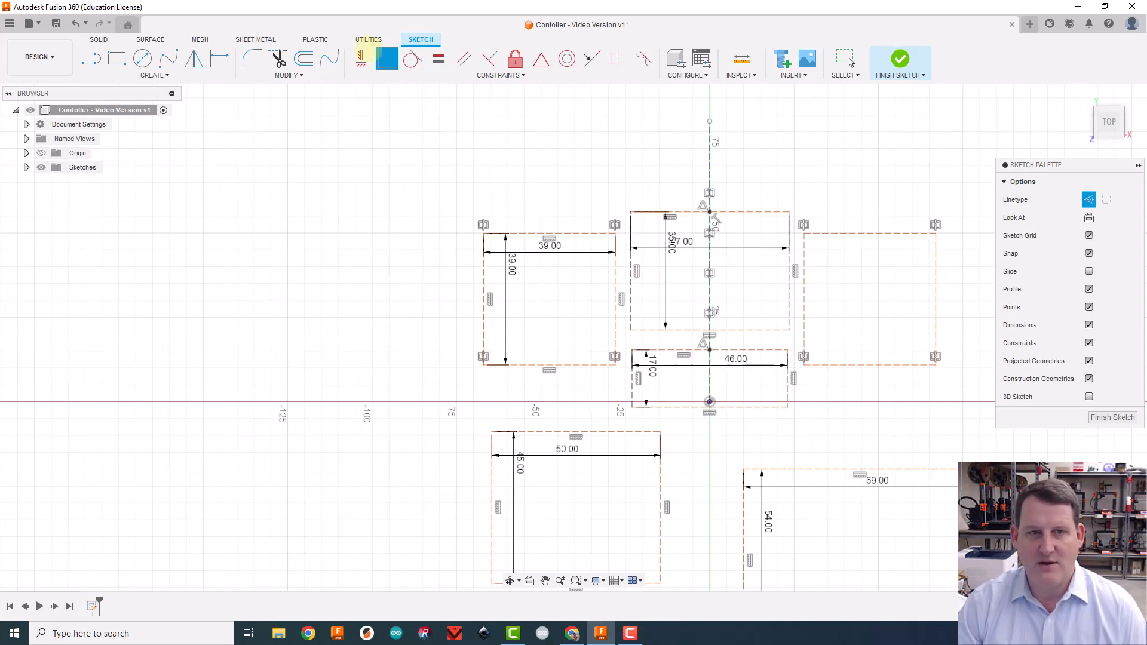
key(Escape)
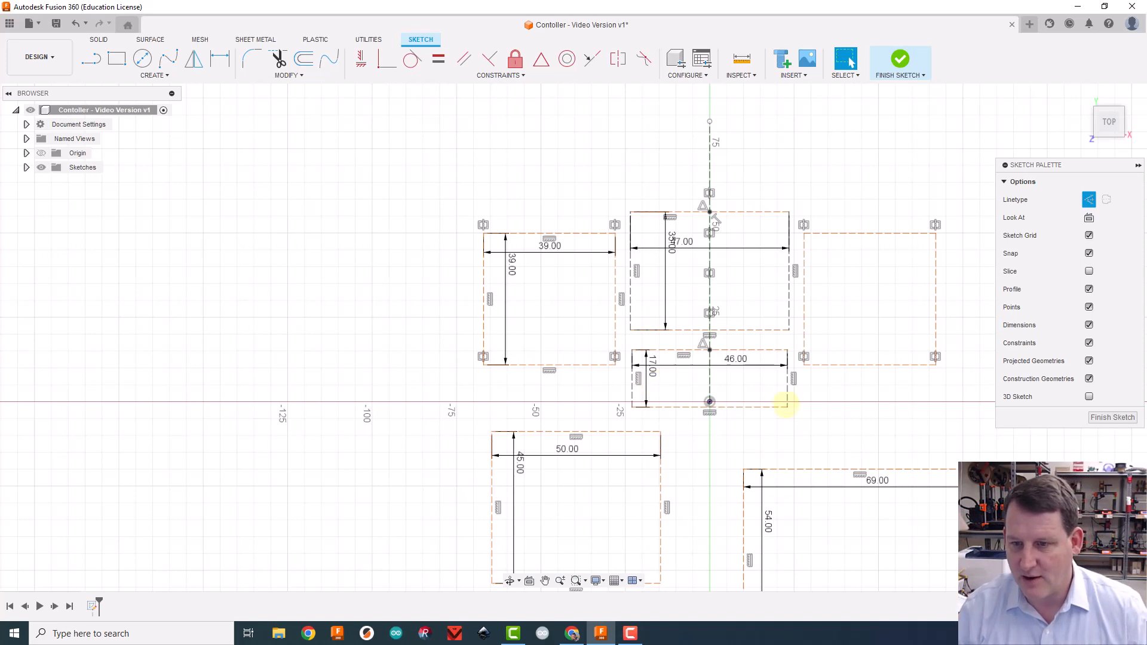
- Set the 46 mm rectangle's width to 54 mm and move the original 39 mm square outward to clear it
double_click(735, 359)
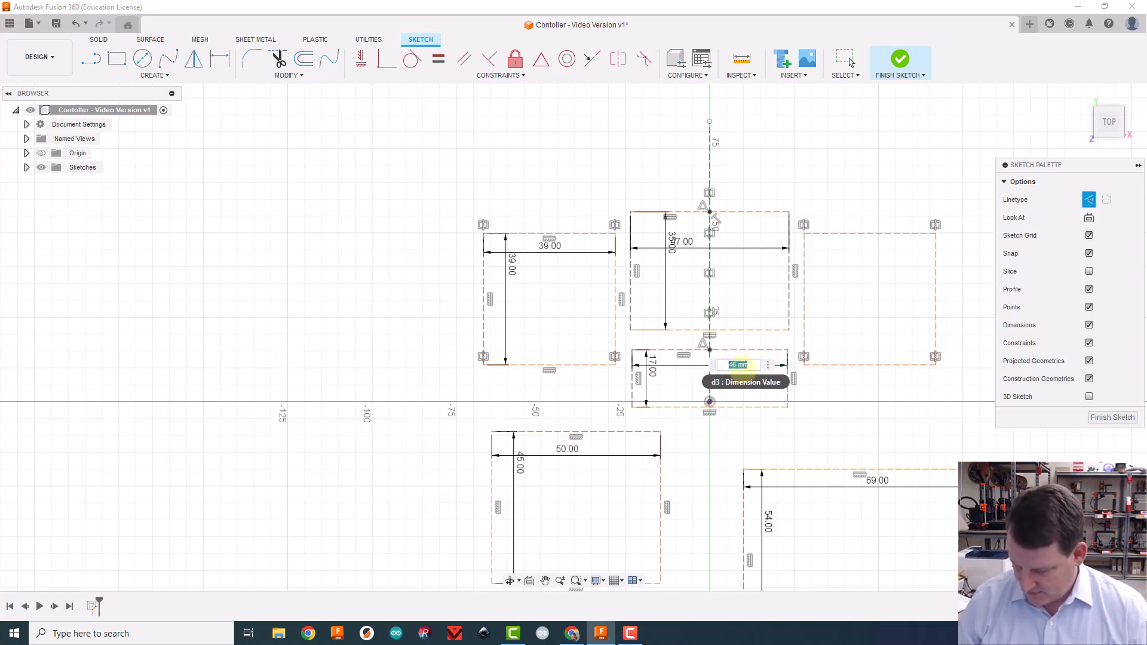
text(54)
key(Return)
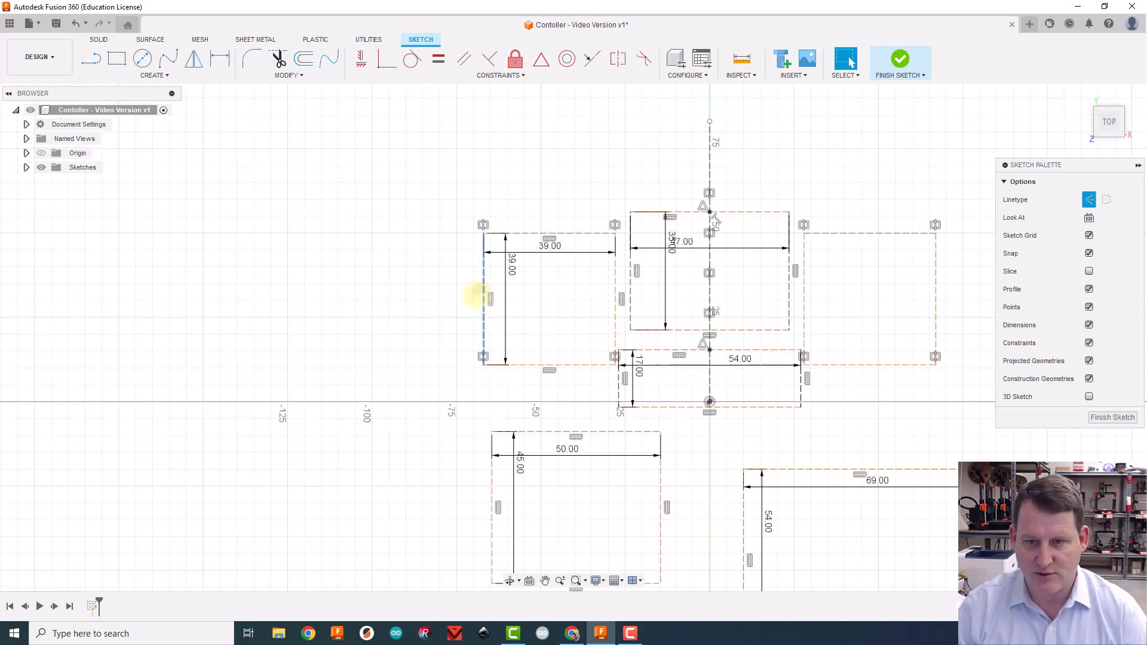
click(484, 297)
- Move the 69 by 54 mm rectangle up and left, just below the horizontal axis, and nudge the 50 mm rectangle slightly right
scroll(584, 429, up, 1)
scroll(699, 482, down, 4)
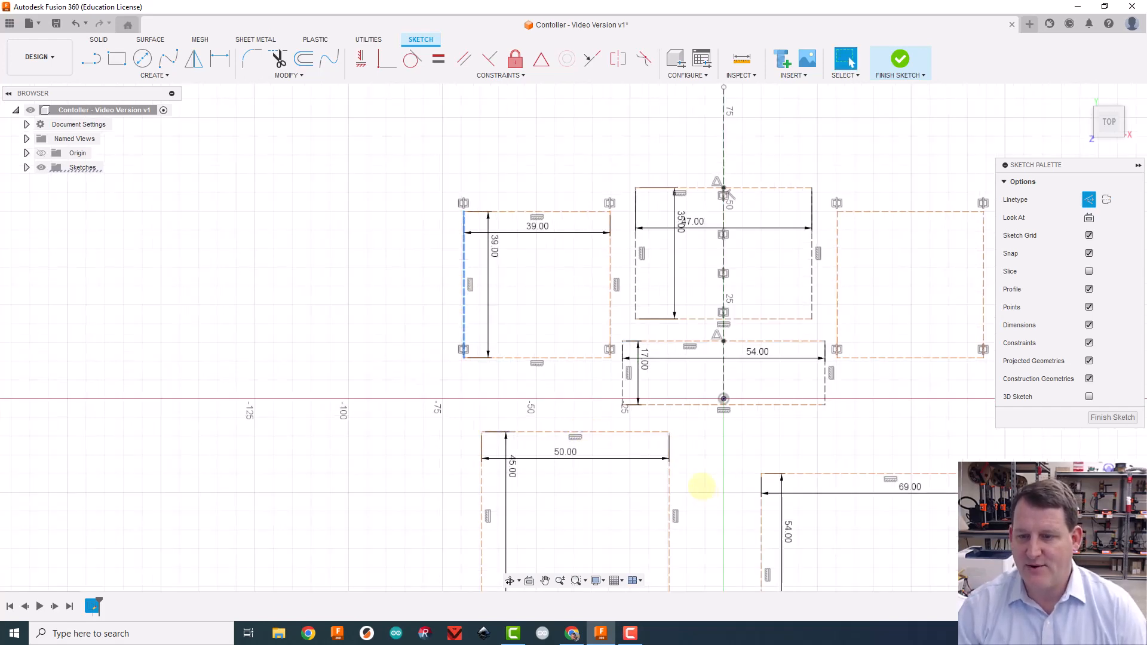
middle_drag(929, 397, 907, 348)
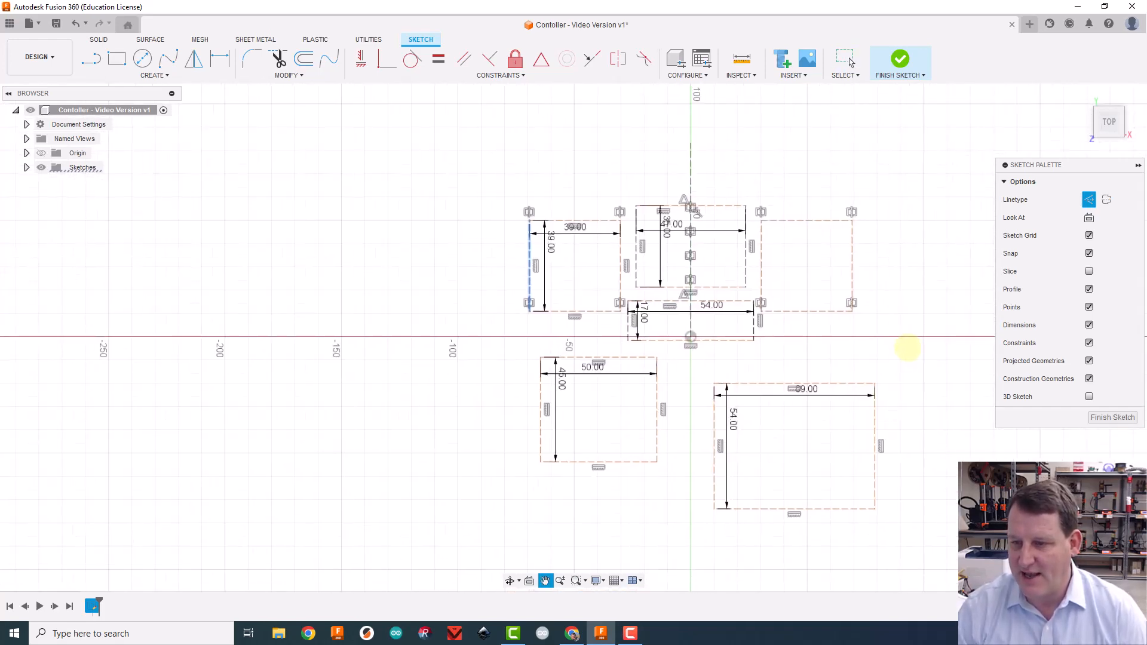
mouse_move(858, 381)
mouse_down()
mouse_move(835, 349)
mouse_move(845, 347)
mouse_up()
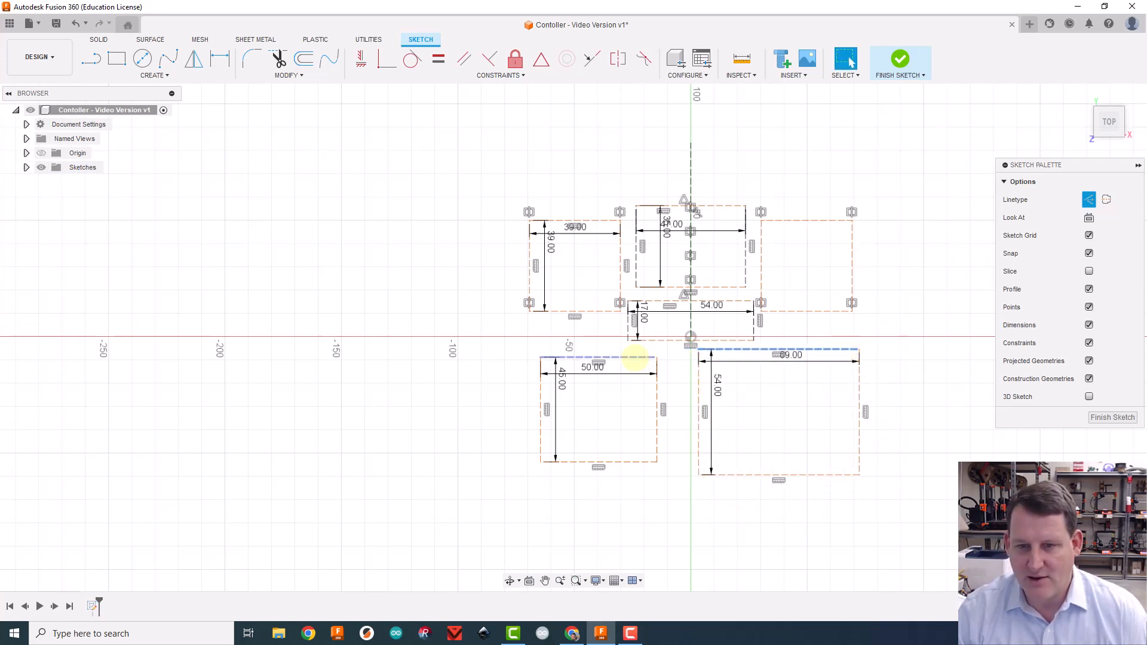
drag(634, 357, 635, 359)
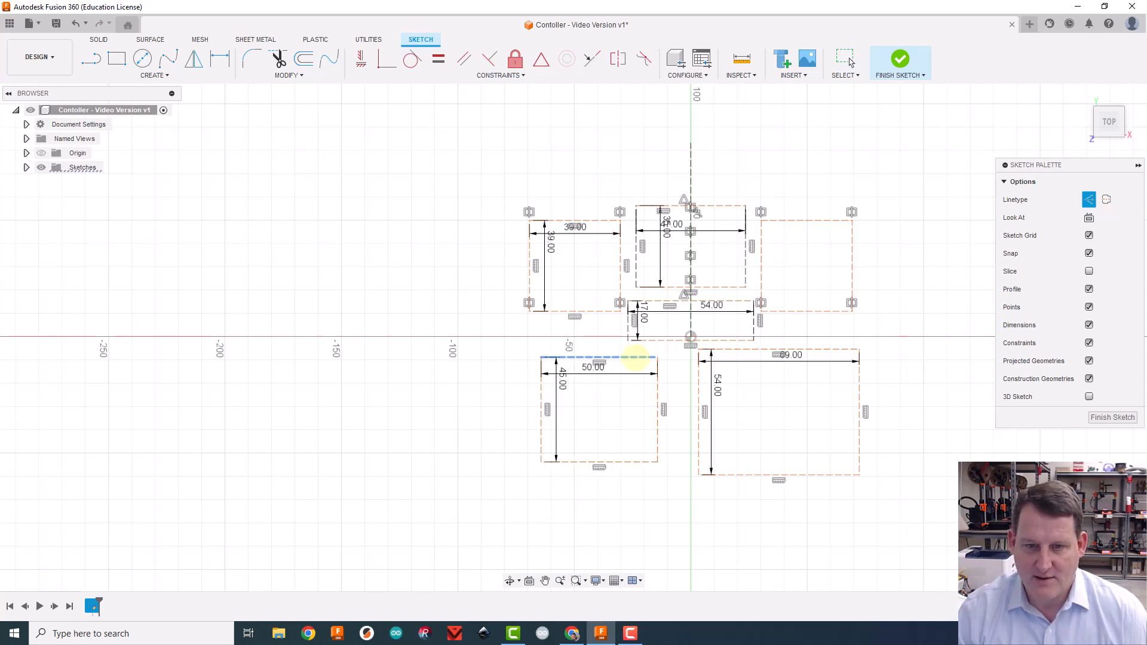
click(817, 518)
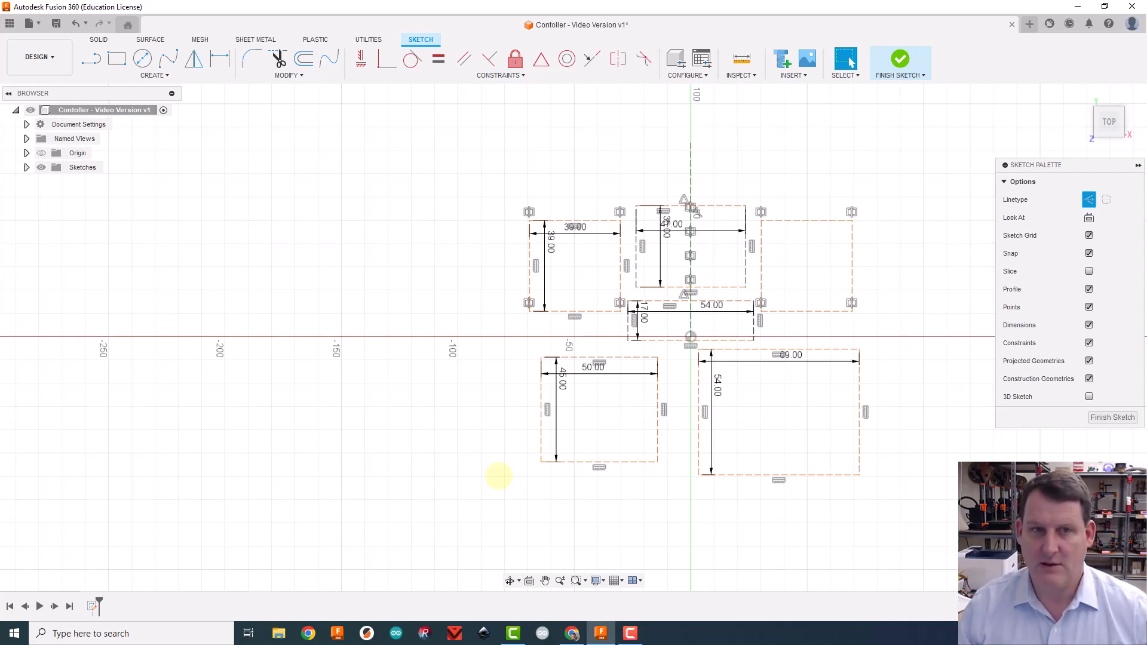
- Draw an 8 by 13 mm construction rectangle between the 50 mm and 69 mm wide rectangles
click(116, 59)
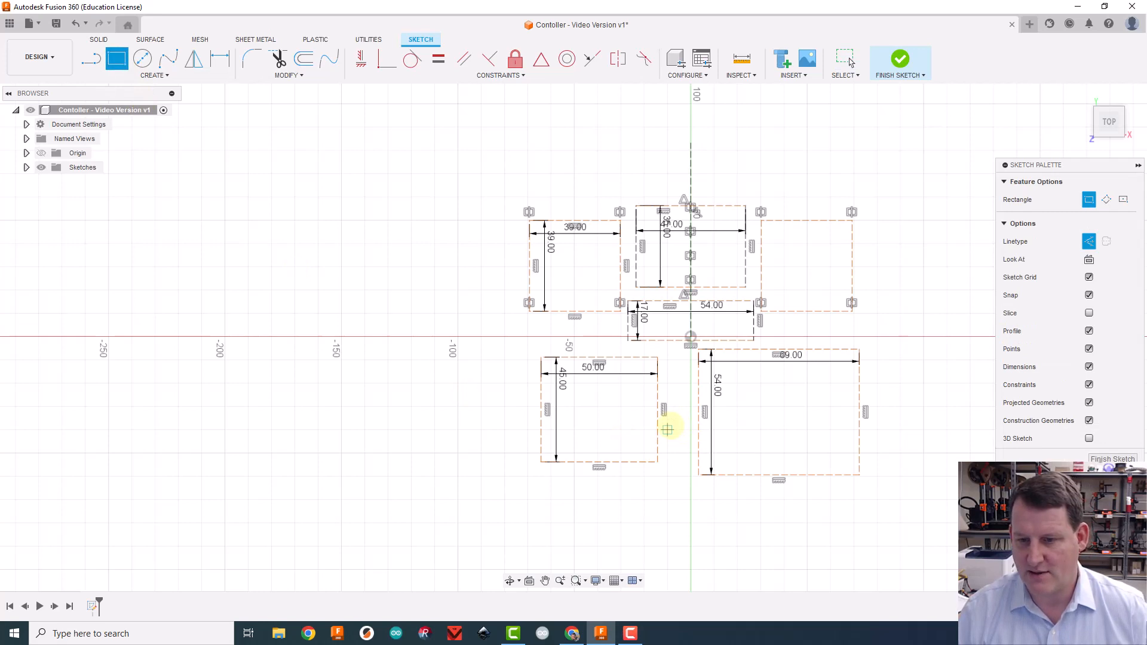
click(673, 423)
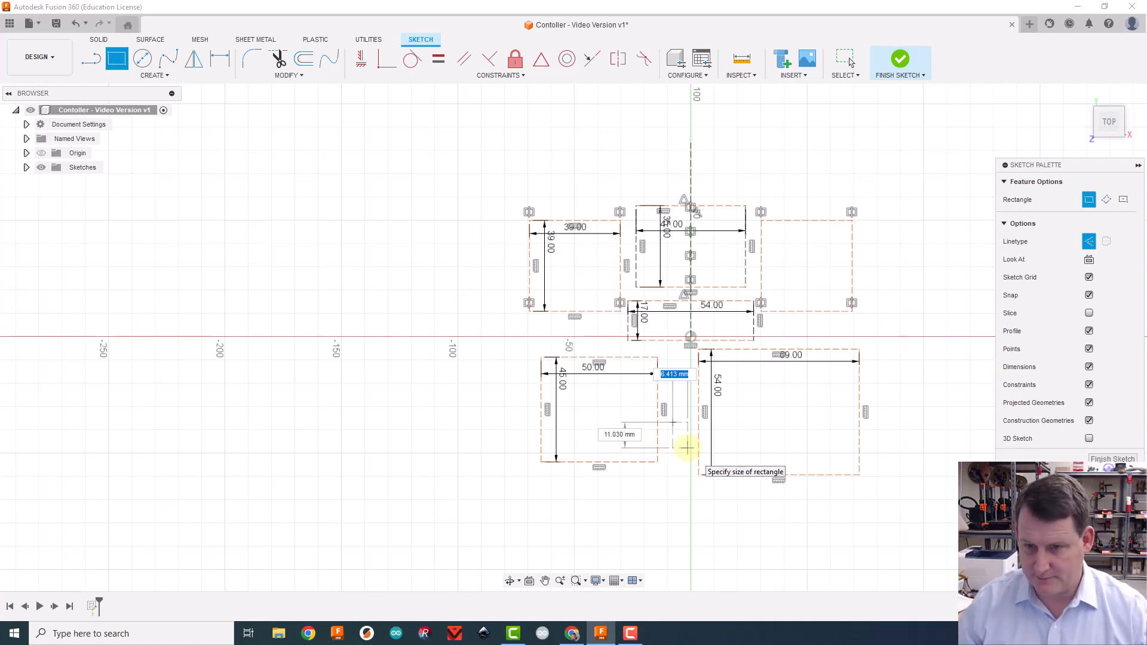
text(8)
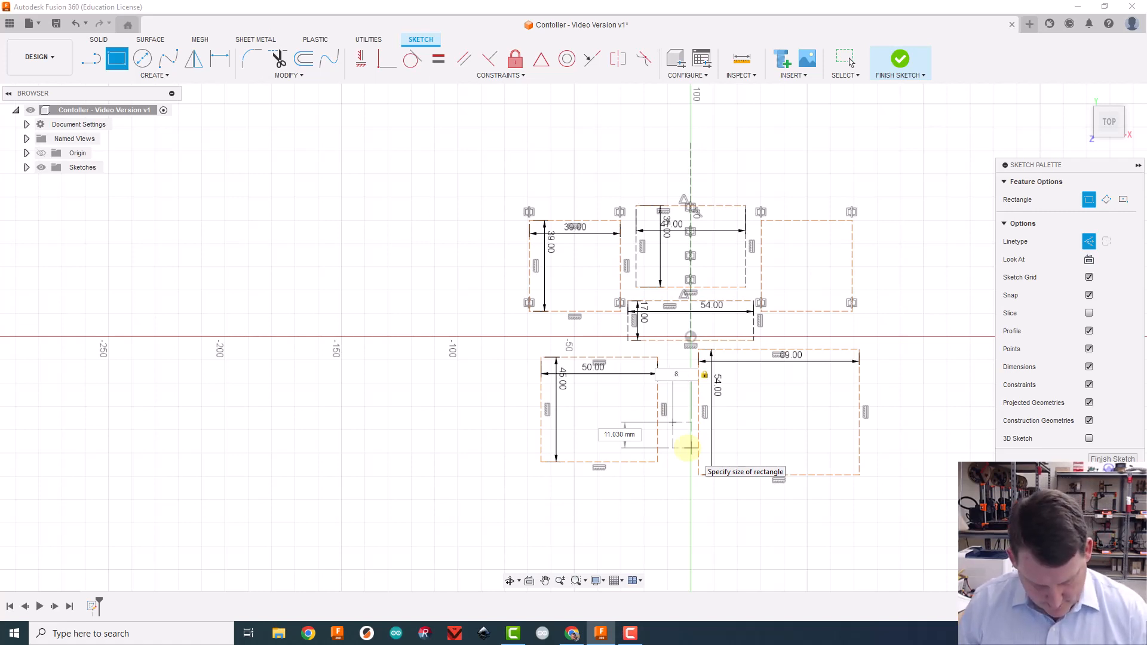
key(Tab)
text(13)
key(Return)
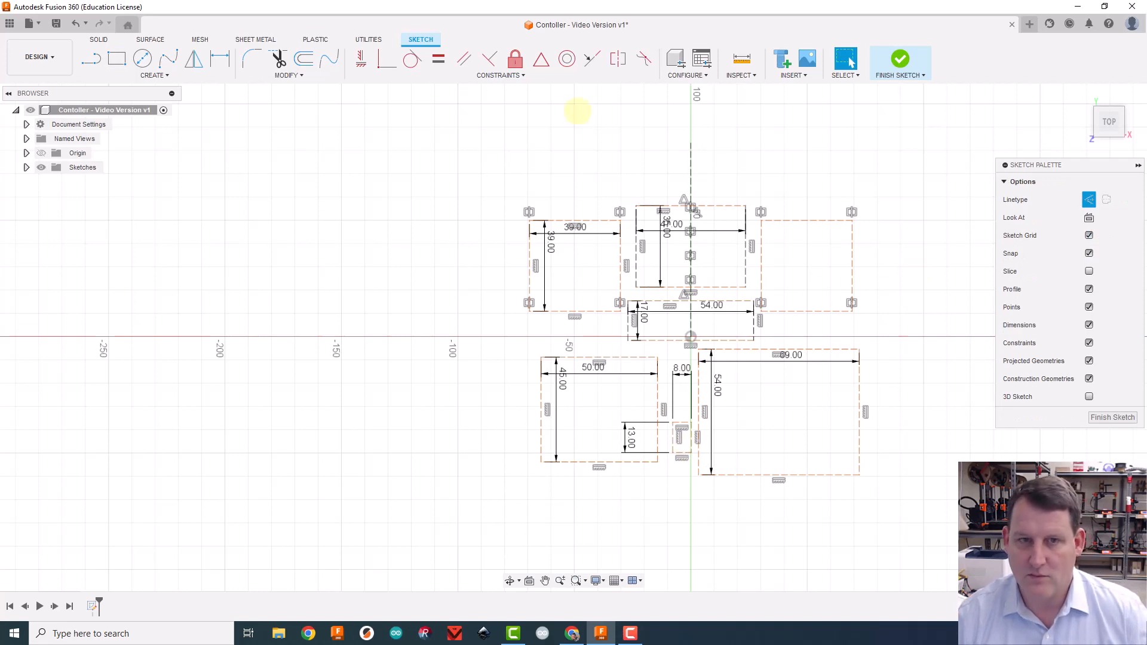
- Draw a 5 mm diameter circle with normal linetype just above the 8 by 13 mm rectangle
click(141, 58)
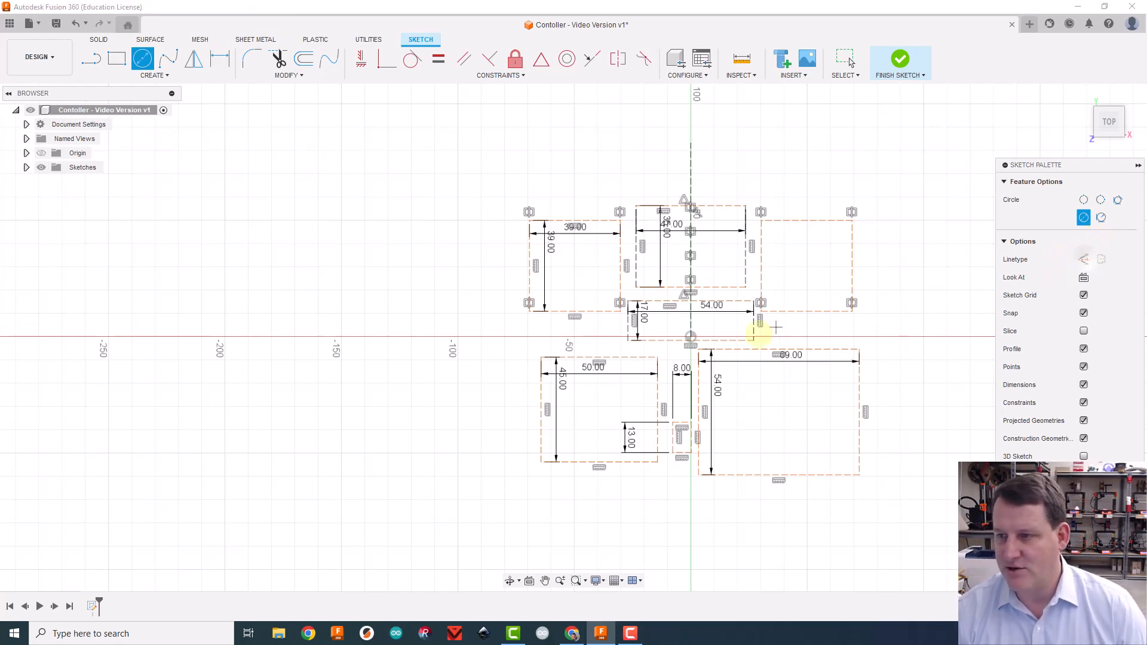
scroll(681, 387, up, 2)
scroll(681, 389, up, 1)
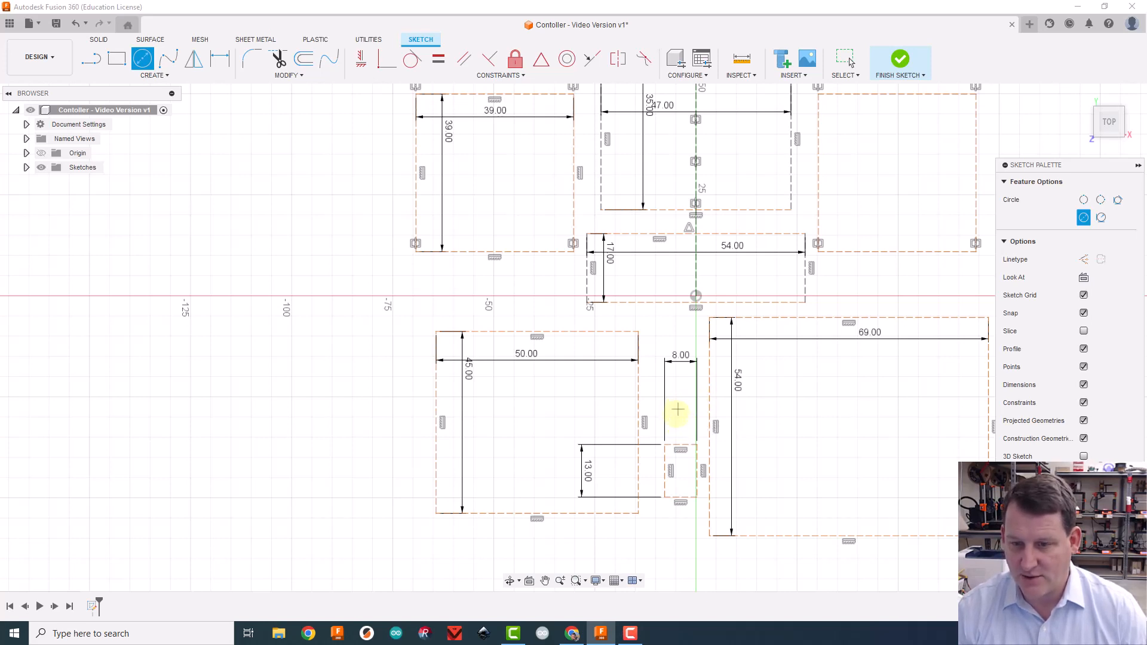
click(676, 417)
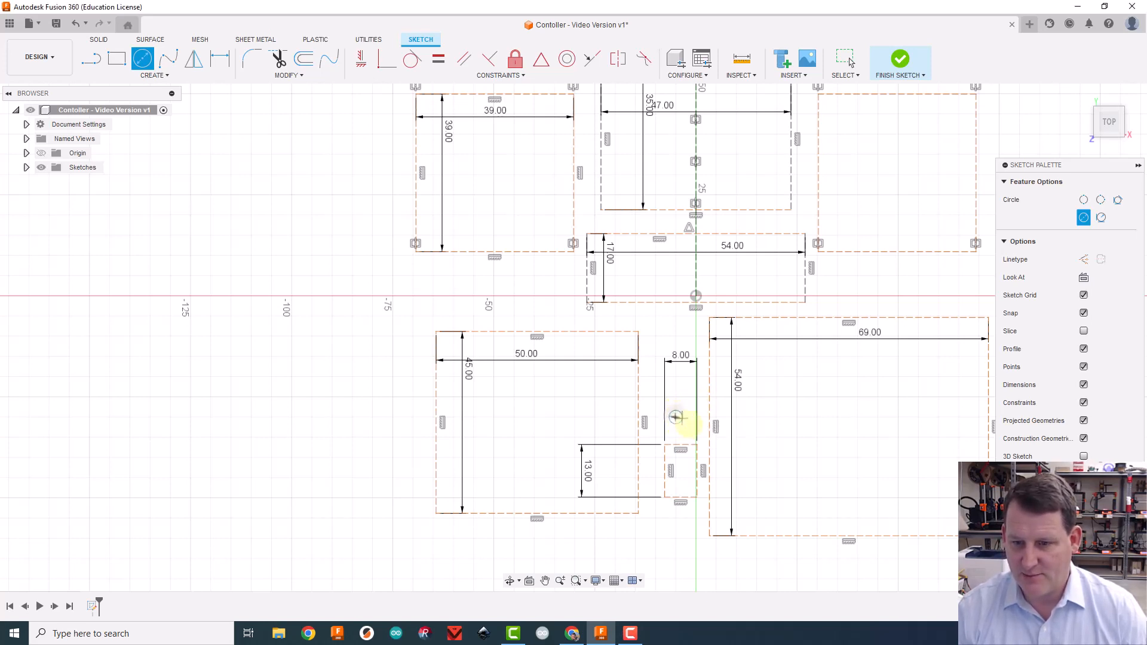
text(5)
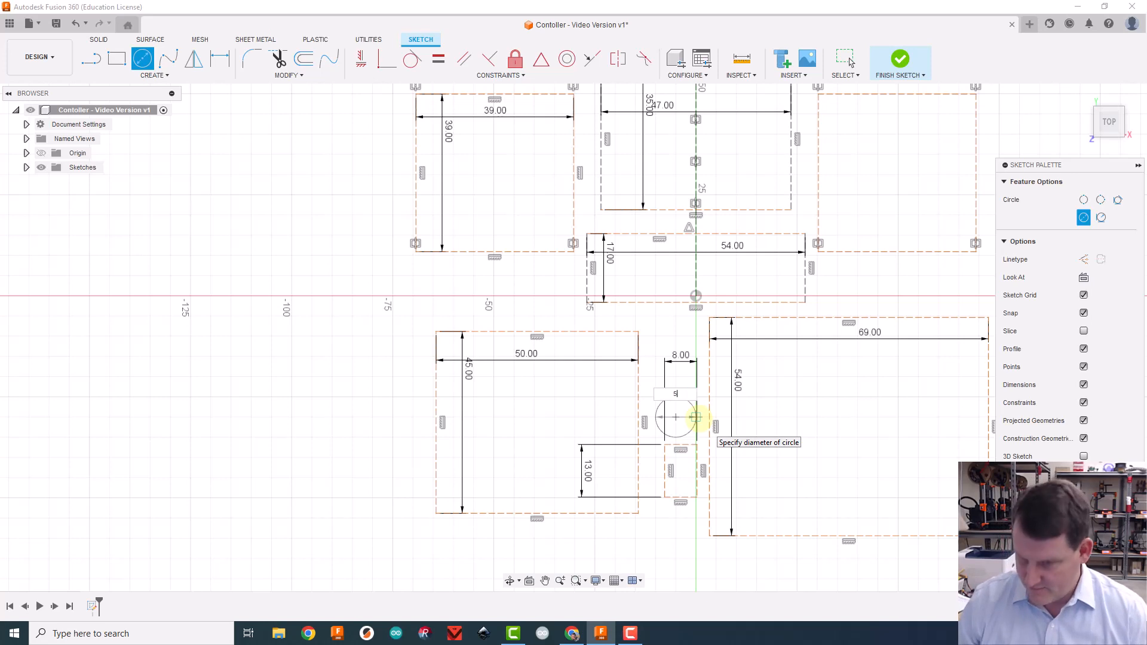
key(Return)
key(Escape)
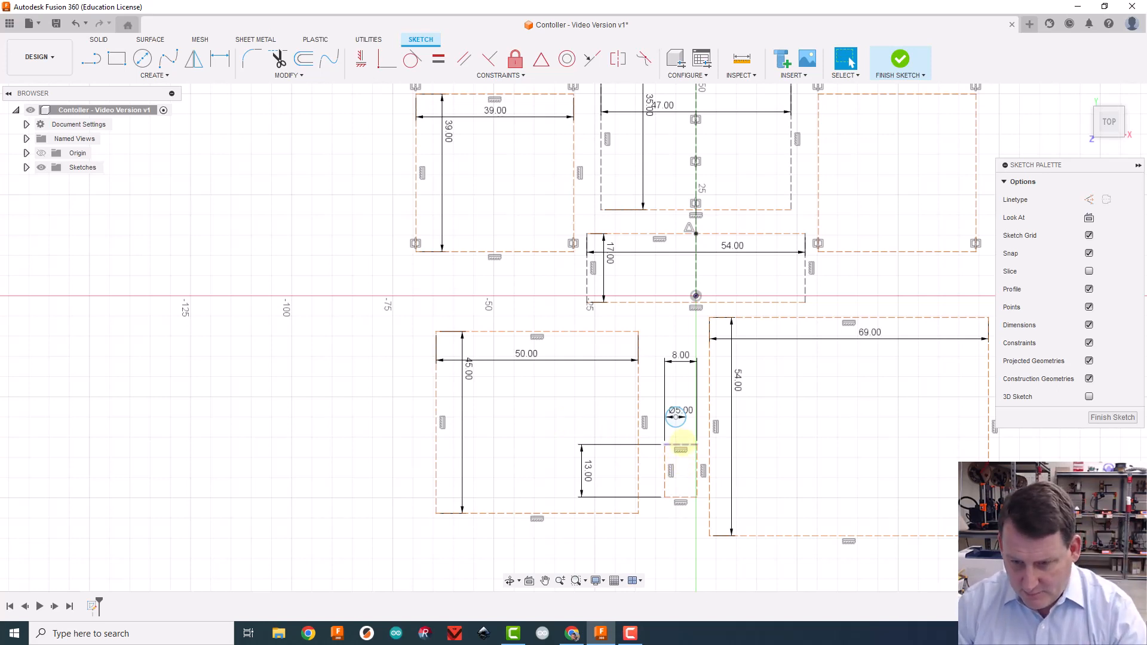
- Draw a diagonal construction line from the top-left to the bottom-right corner of the 8 by 13 mm rectangle
click(90, 58)
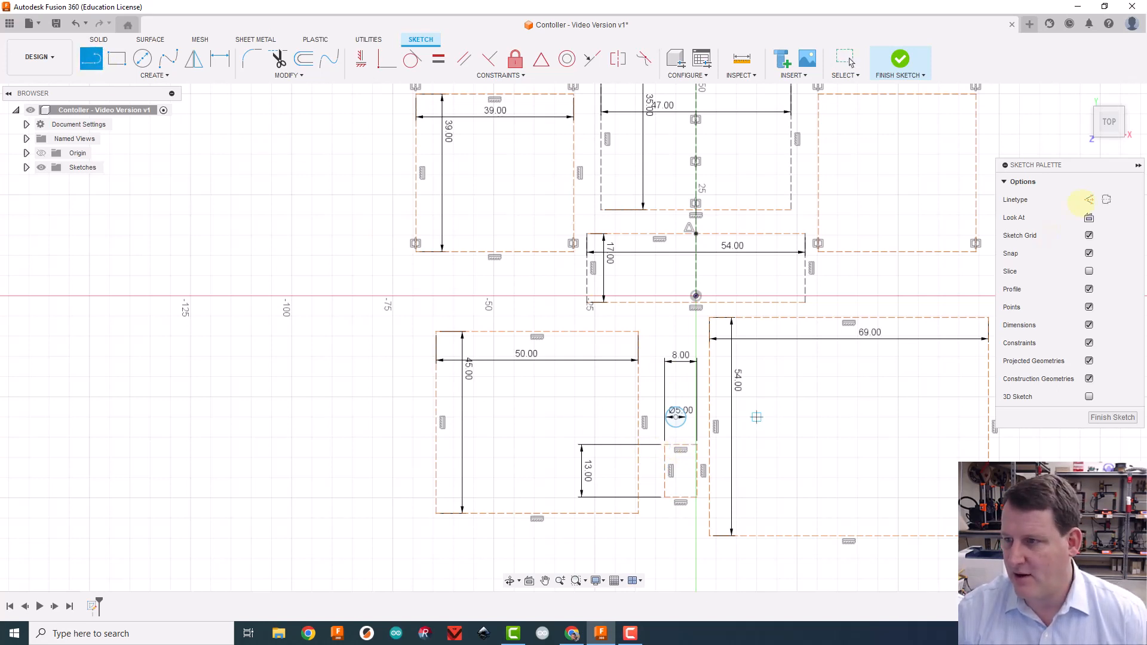
click(1089, 199)
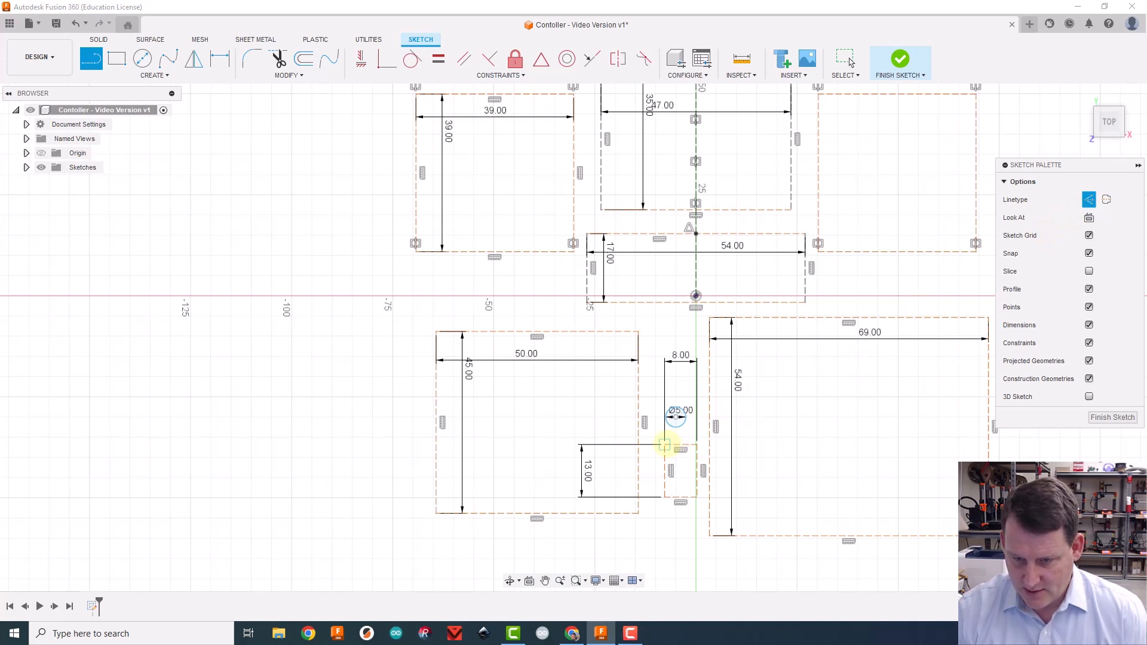
click(666, 445)
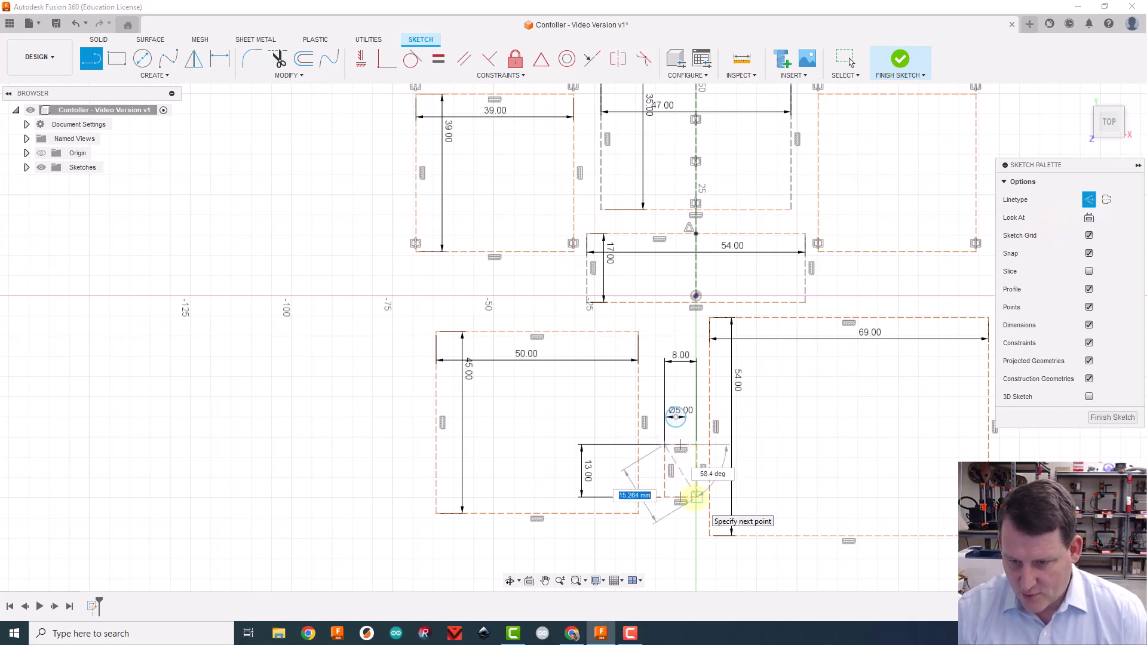
double_click(696, 496)
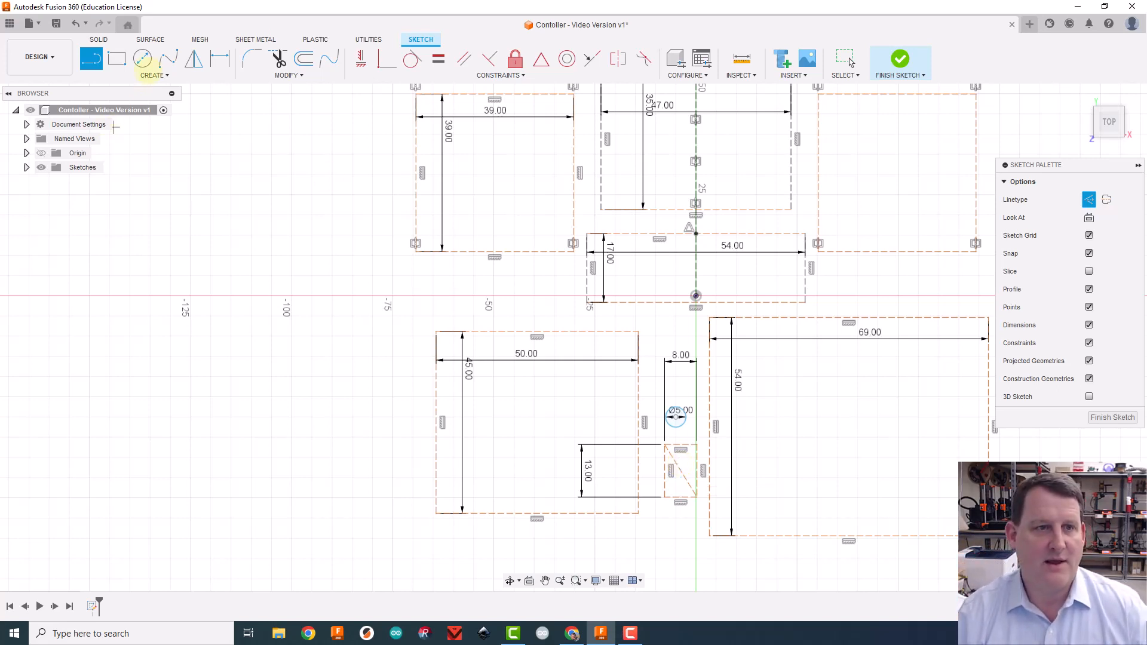
- Draw a normal-linetype circle about 6 mm in diameter, centred on the midpoint of the small rectangle's diagonal
click(143, 57)
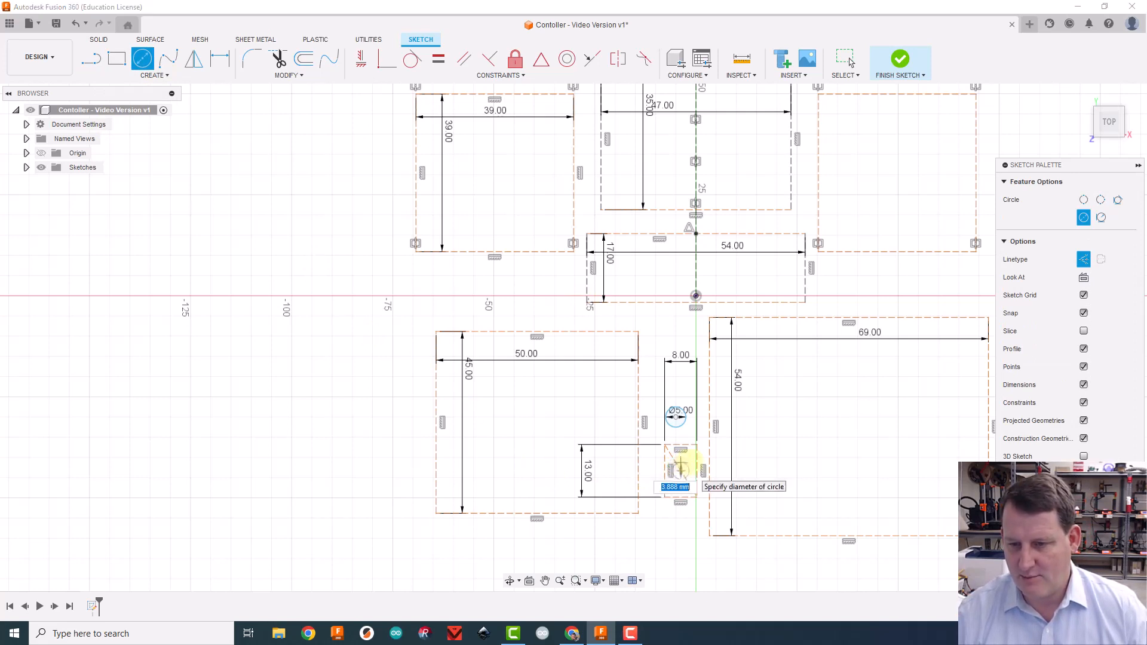
click(680, 471)
click(1083, 258)
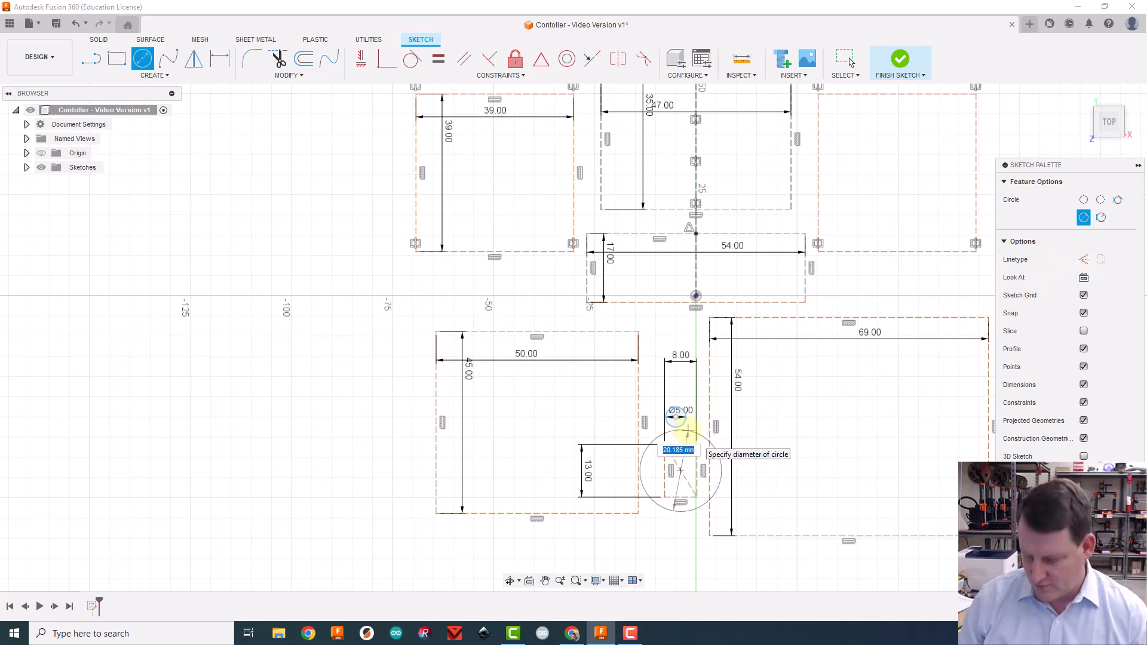
text(5)
key(Return)
key(Escape)
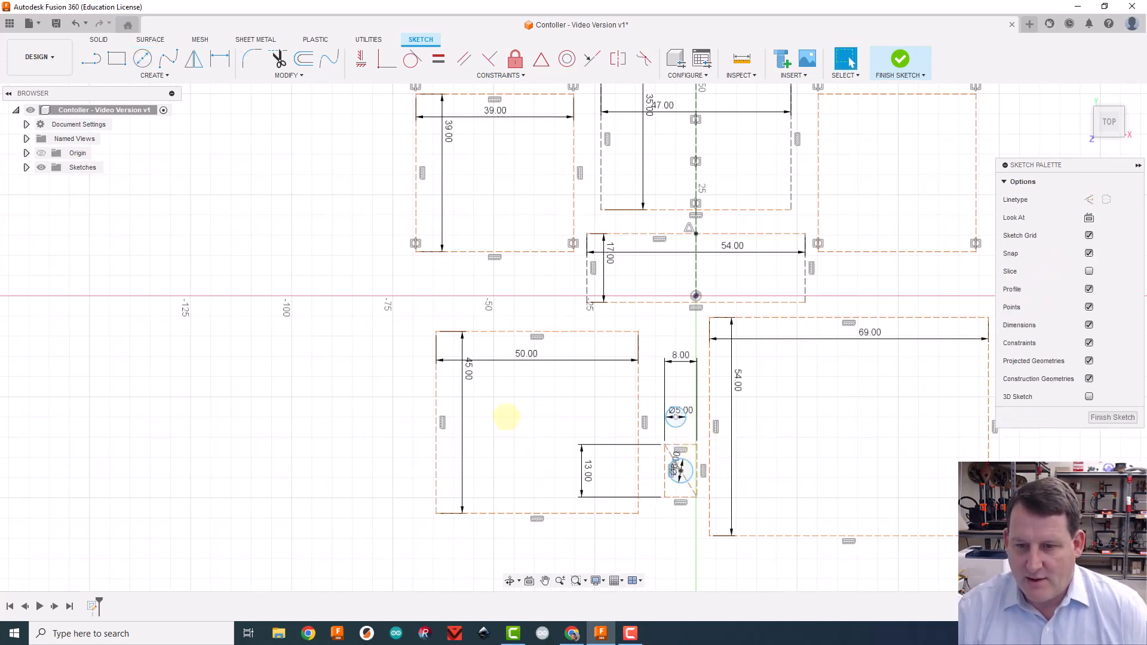
- Place the small rectangle's 8 mm and 13 mm dimensions inside it and shift the rectangle slightly left between its two larger neighbours
drag(580, 468, 673, 465)
drag(679, 359, 682, 452)
scroll(719, 512, down, 2)
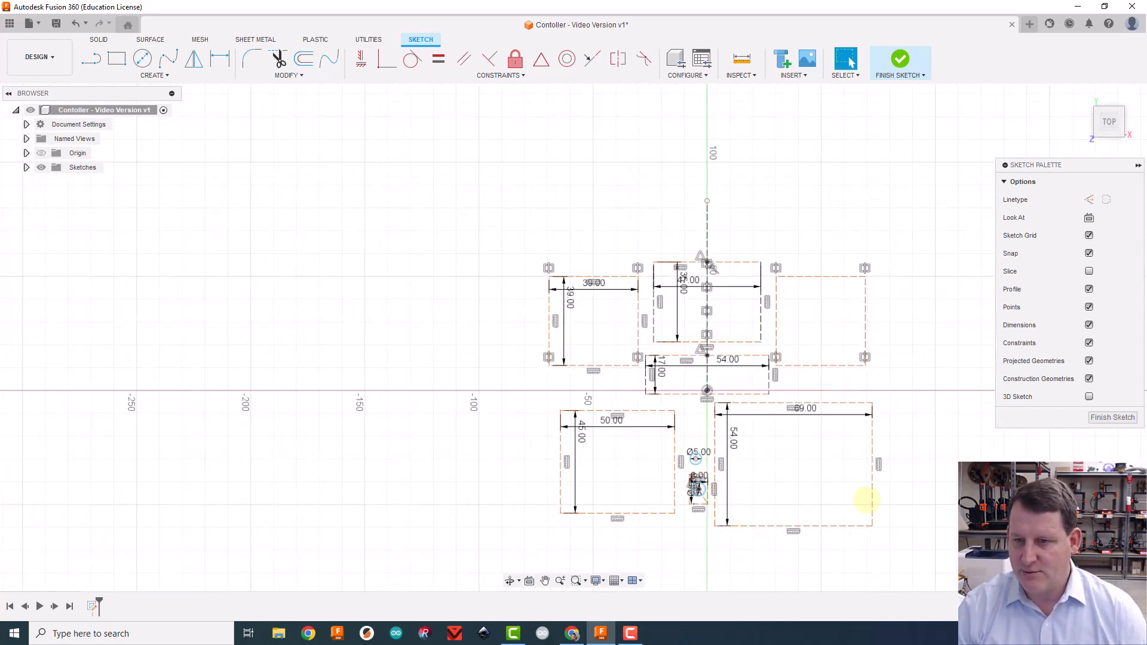
middle_drag(947, 489, 894, 448)
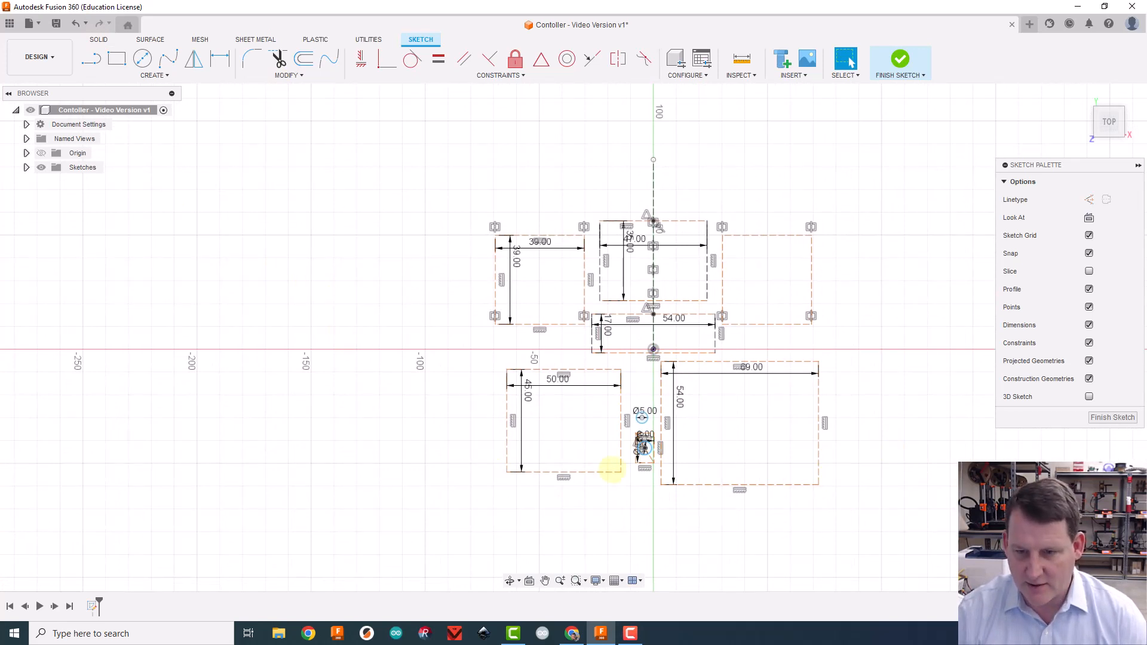
click(636, 461)
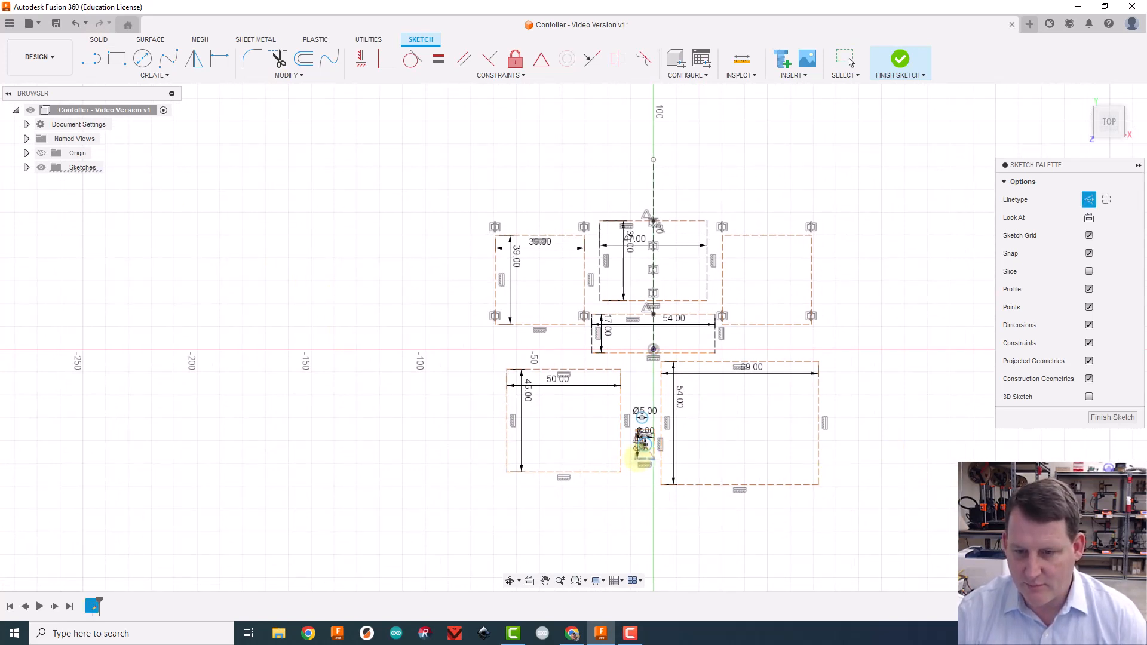
mouse_move(633, 465)
mouse_down()
mouse_move(633, 437)
mouse_move(649, 449)
mouse_up()
click(635, 491)
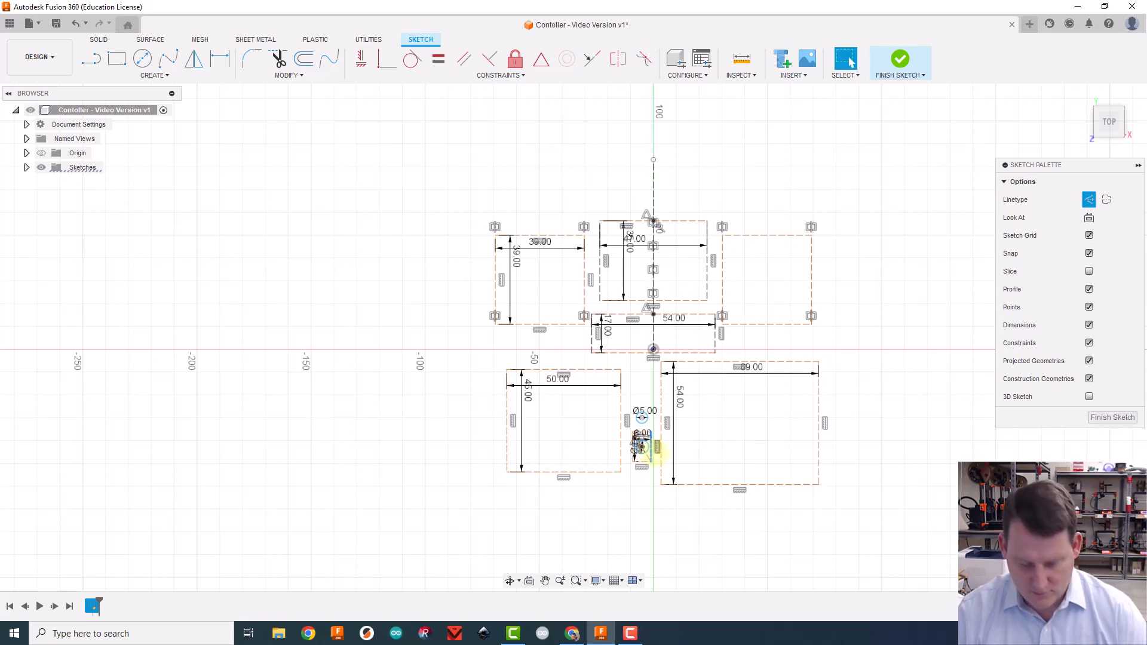
scroll(664, 447, up, 5)
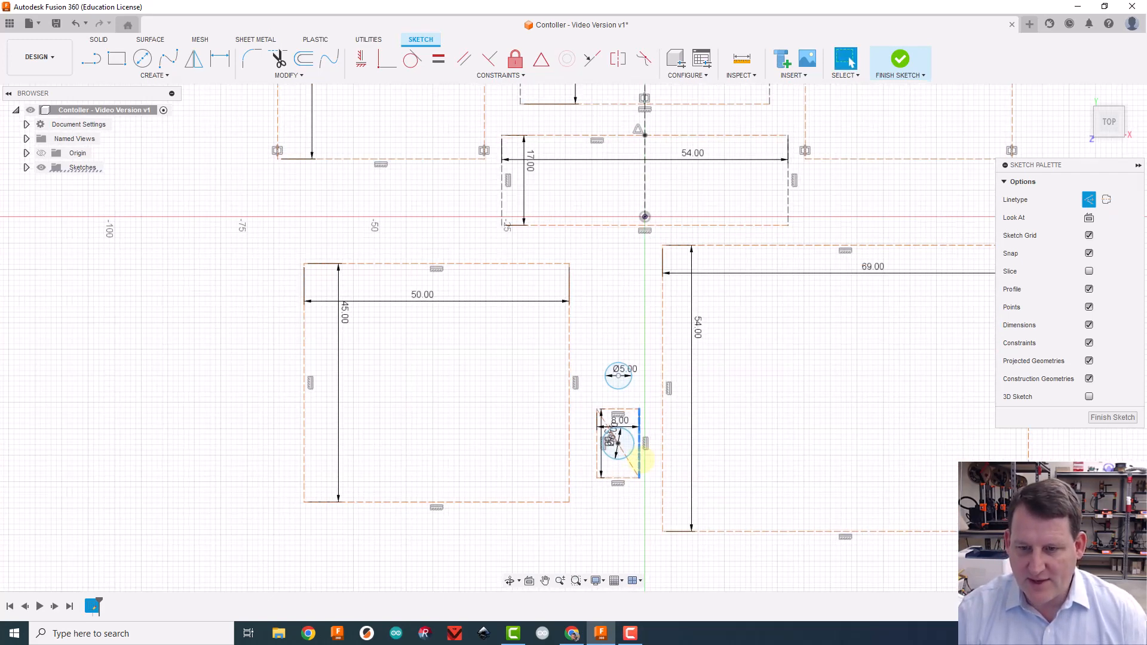
click(612, 530)
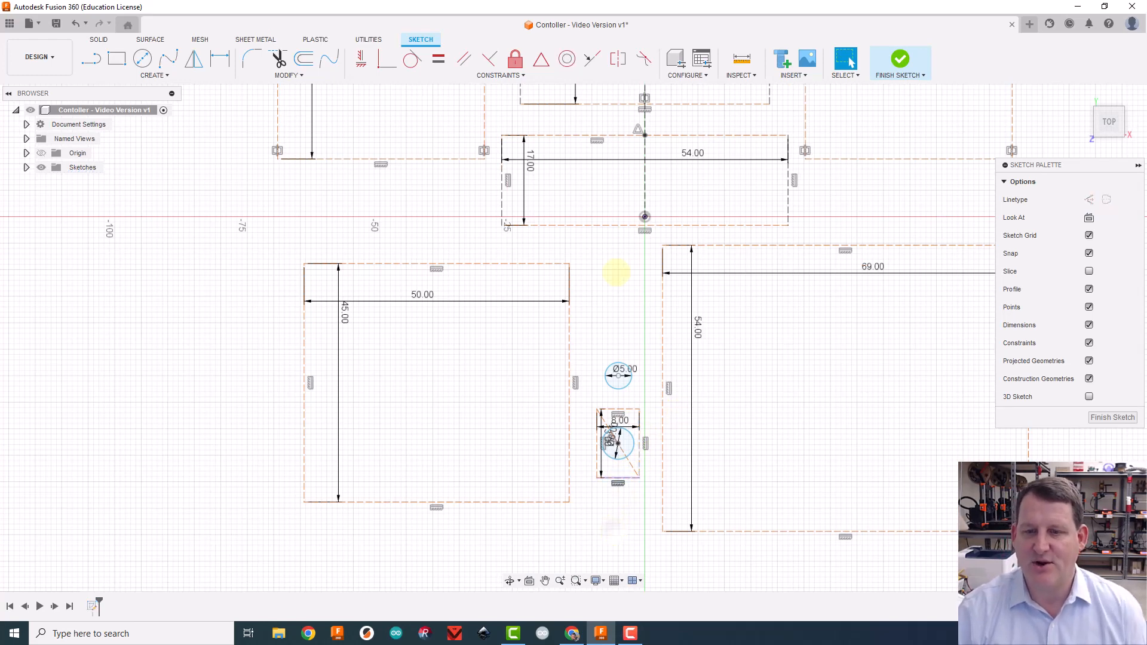
- Draw horizontal construction lines from the small rectangle's right and left sides to the facing edges of the 69 mm and 50 mm rectangles
click(91, 58)
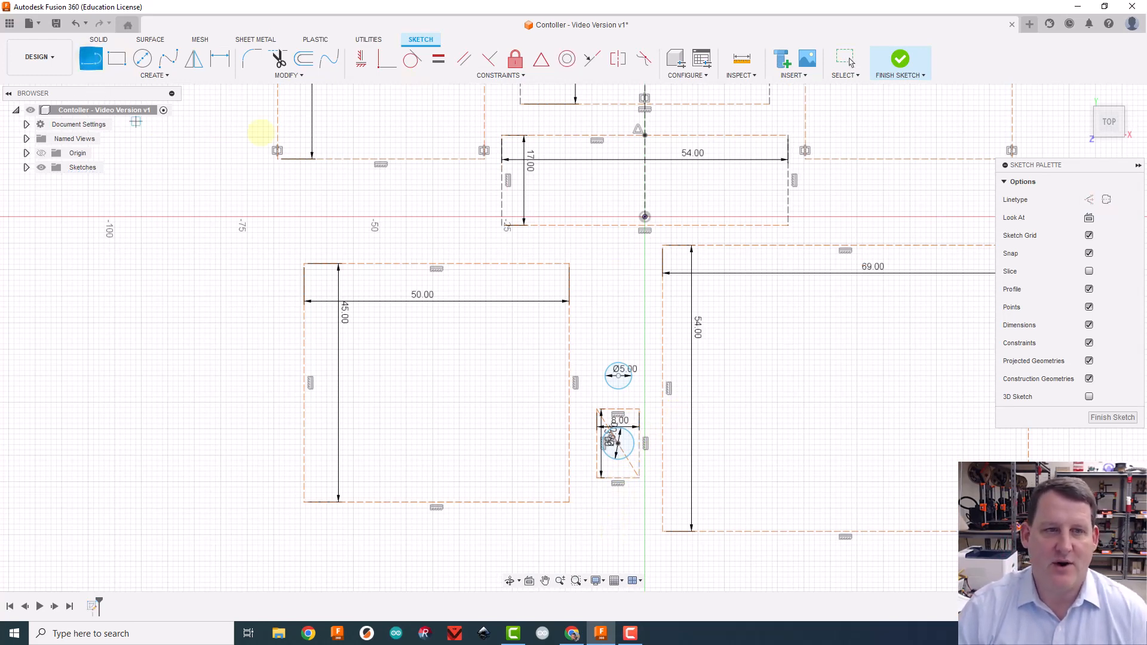
click(1089, 198)
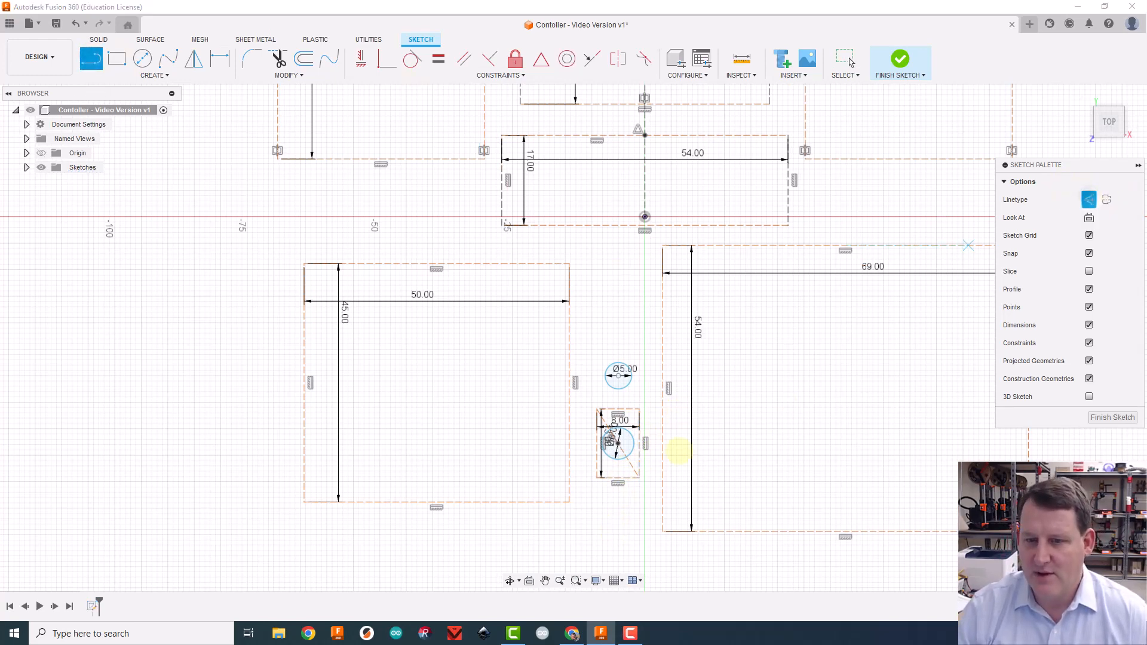
click(639, 460)
click(662, 460)
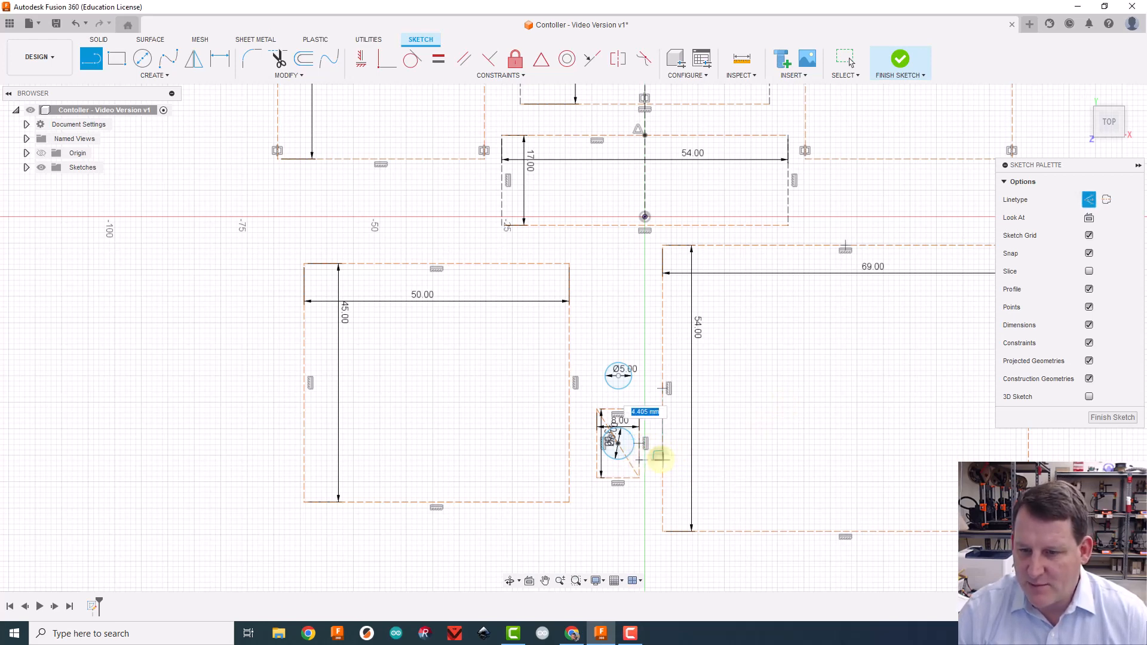
click(597, 459)
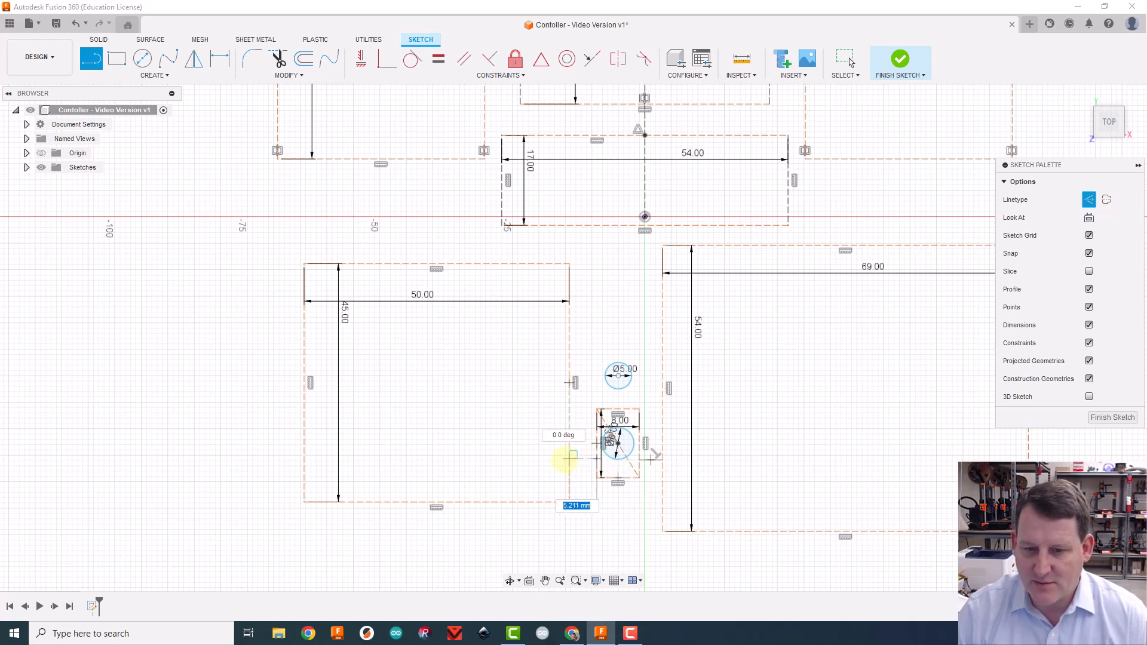
click(568, 458)
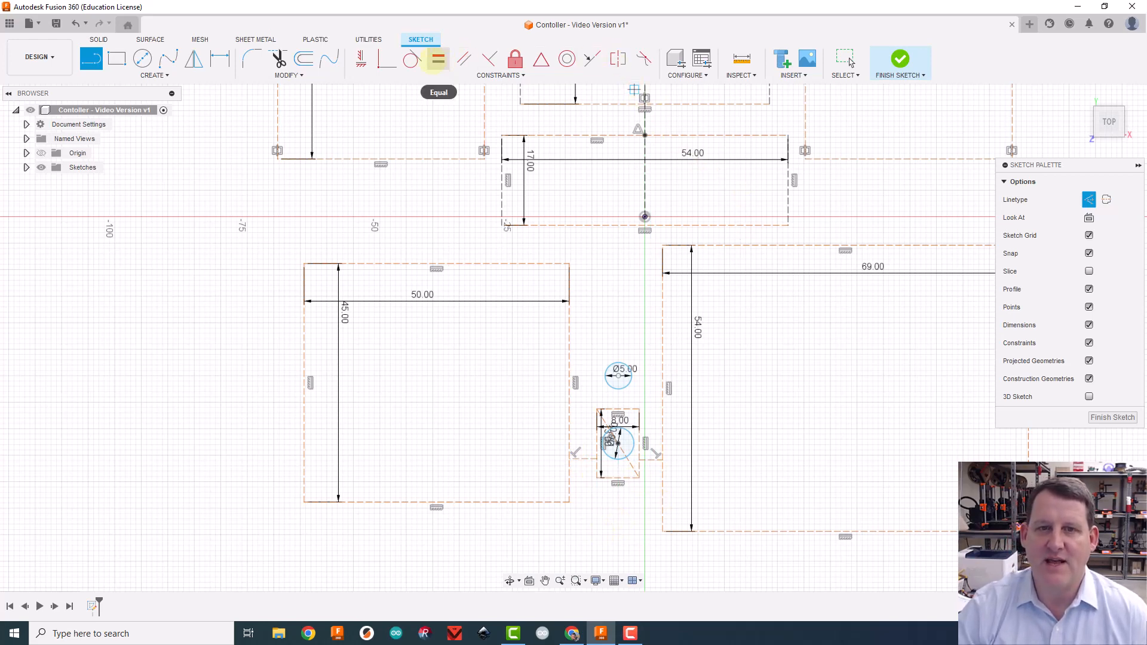
- Apply an Equal constraint to the two short horizontal construction lines joining the 8 by 13 mm rectangle to its larger neighbours
click(439, 58)
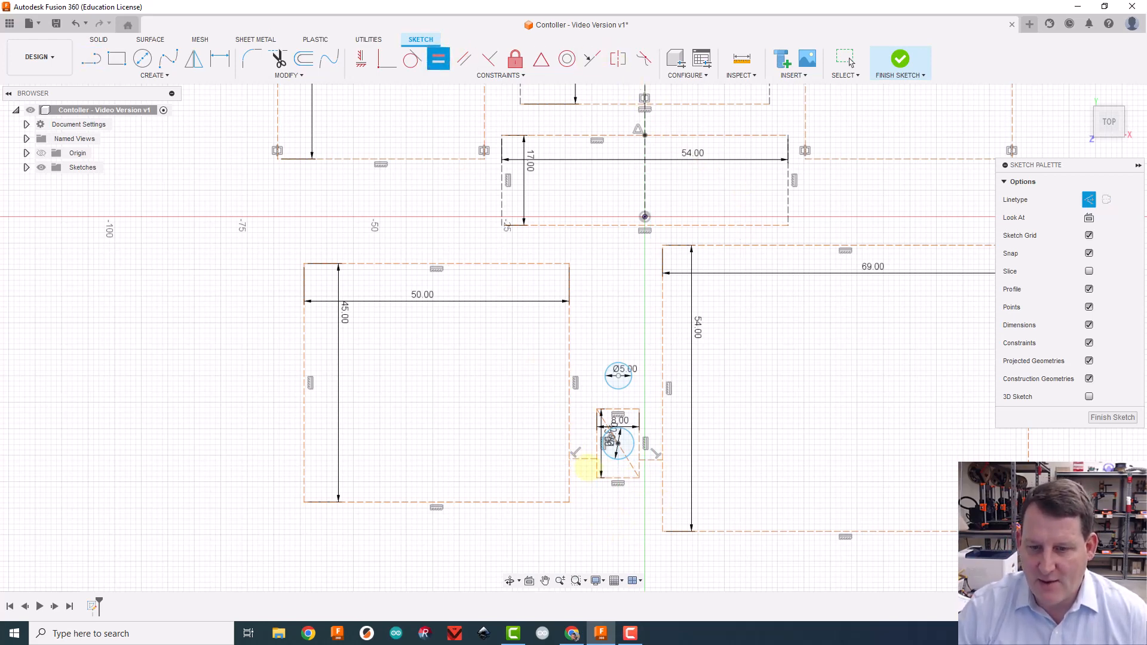
click(583, 459)
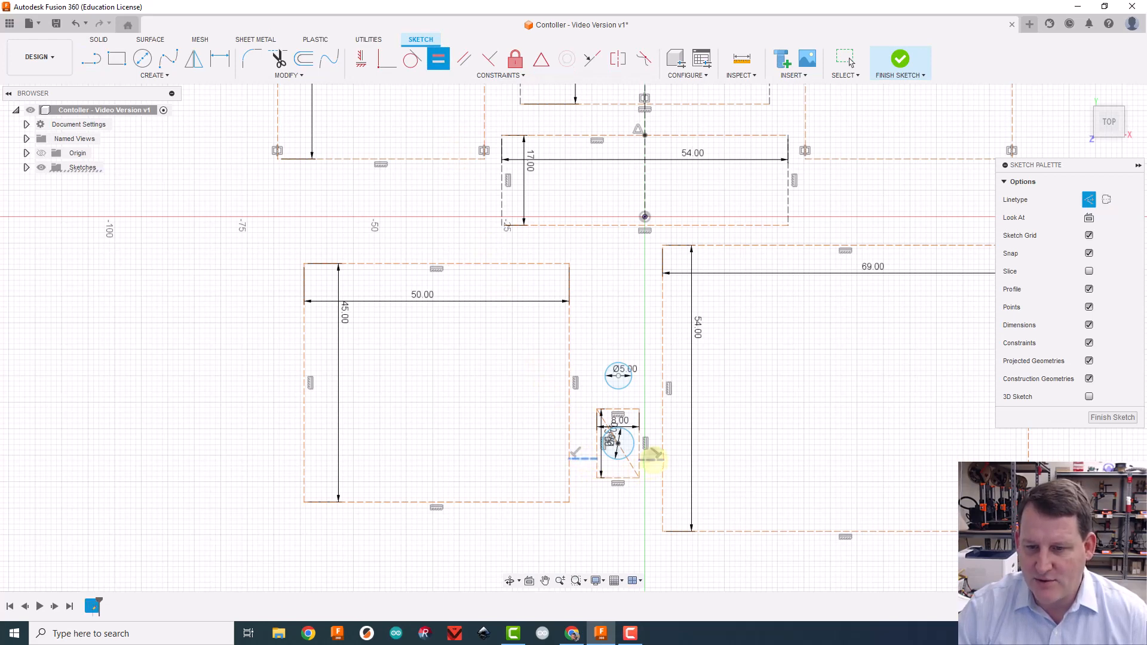
click(652, 459)
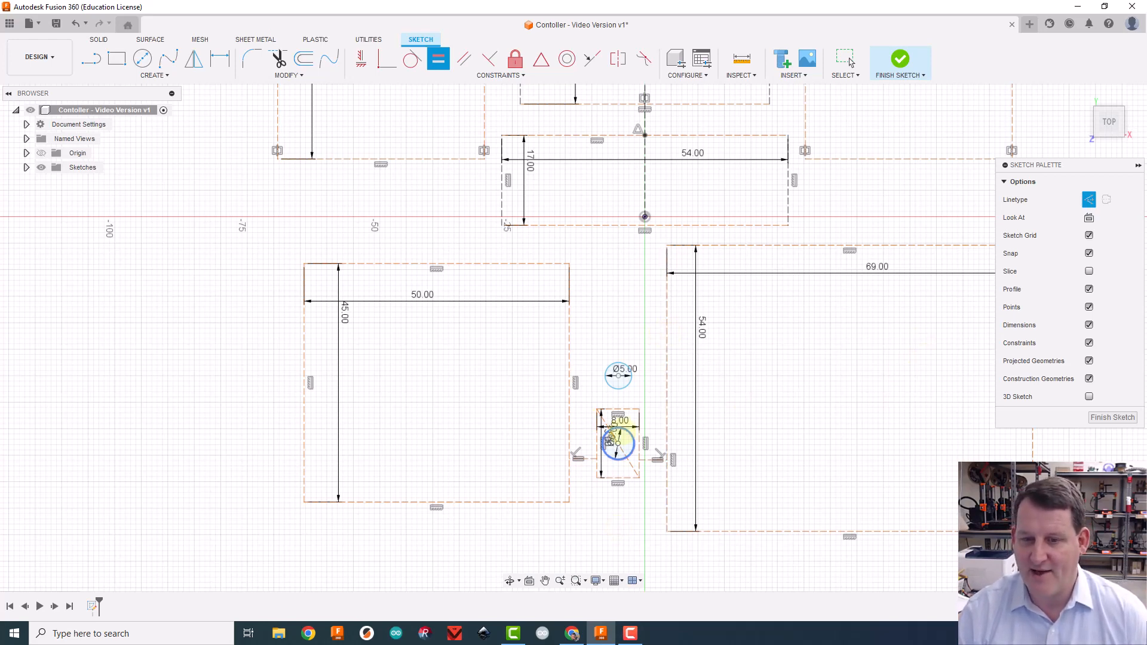
scroll(754, 434, down, 3)
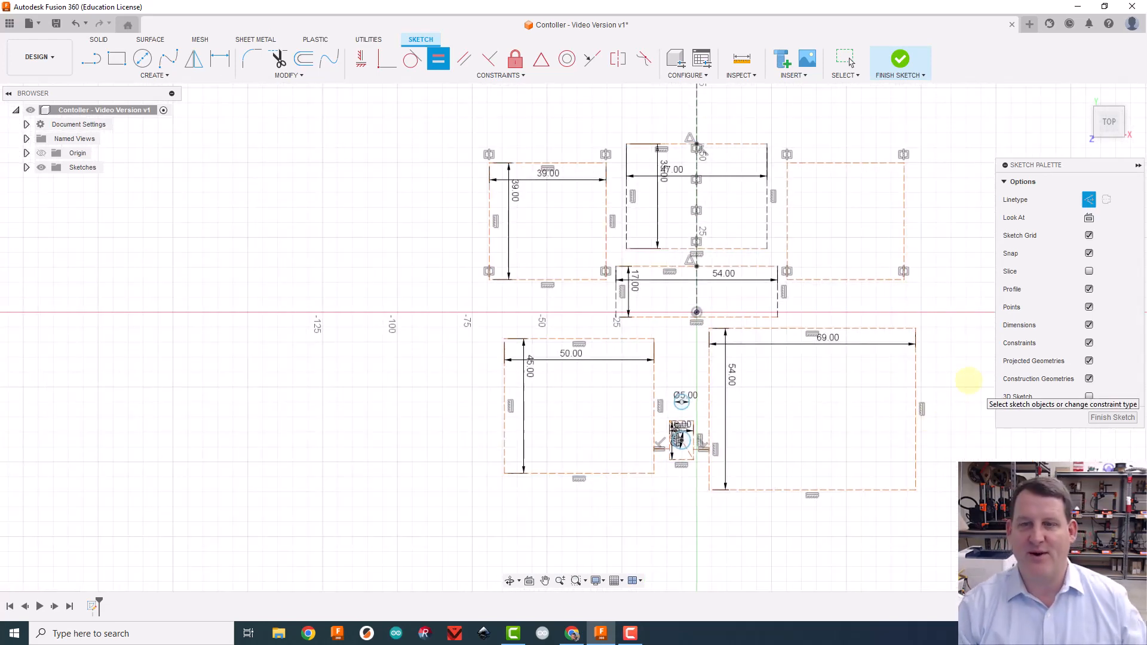
key(Escape)
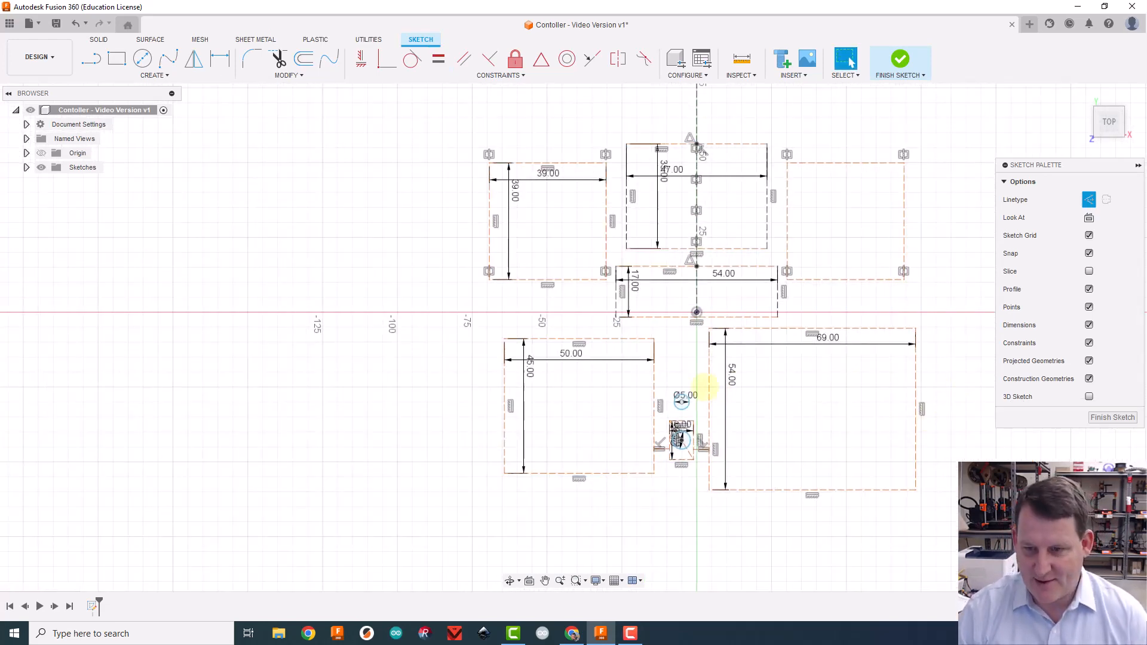
- Test the equal spacing by moving the inner side of the 69 mm rectangle slightly toward the small rectangle and back
drag(708, 387, 703, 387)
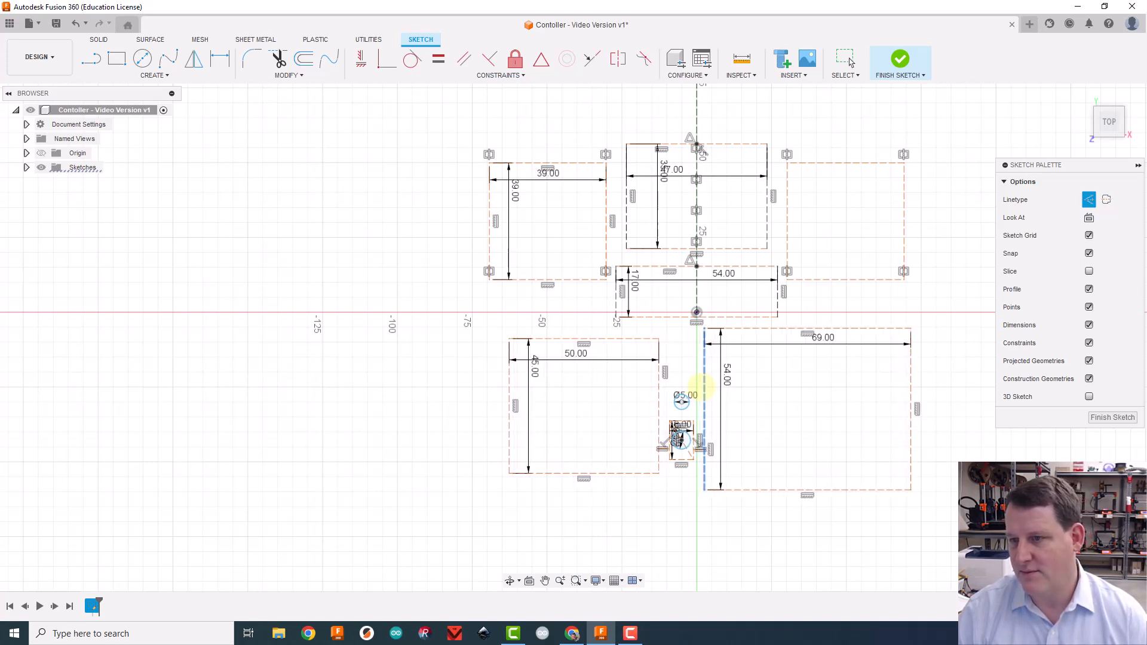
drag(703, 387, 708, 387)
click(422, 398)
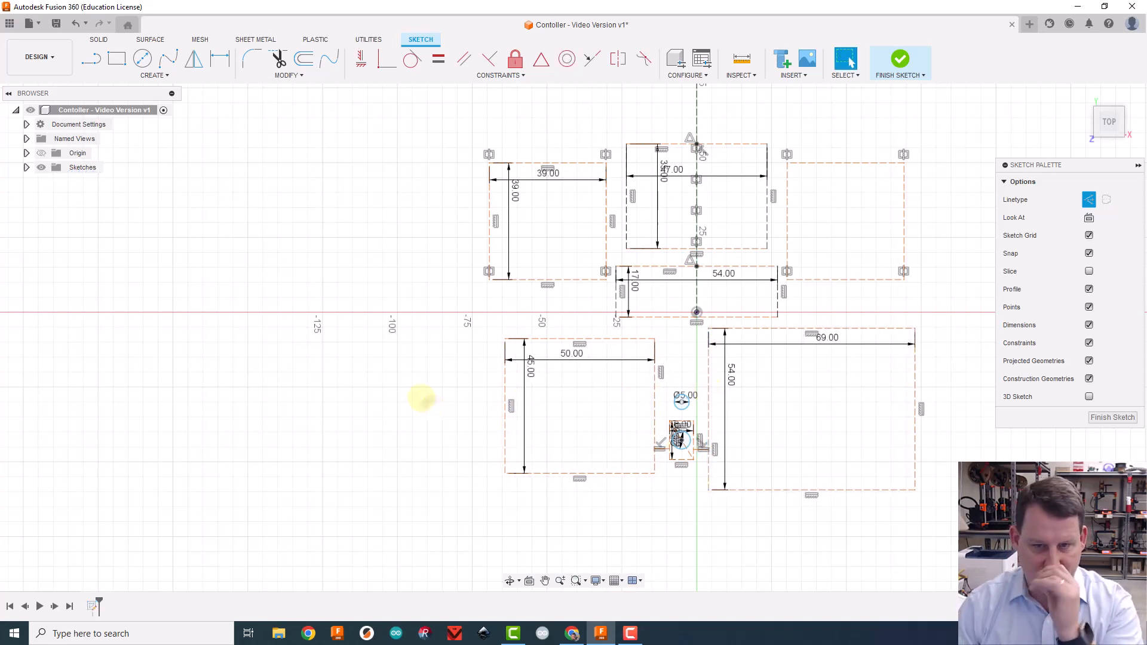